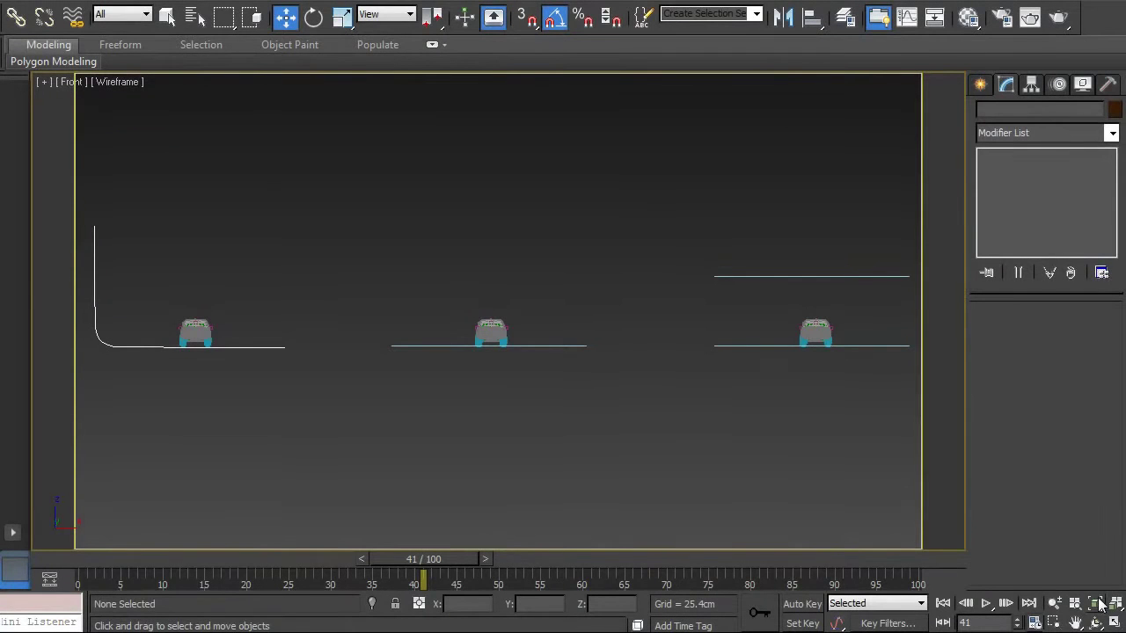
Step: Orbit the Front view to a low, angled, shaded look at the three backdrop setups
left_click(1095, 622)
mouse_move(567, 318)
left_mouse_down()
mouse_move(515, 376)
mouse_move(523, 370)
mouse_move(499, 365)
left_mouse_up()
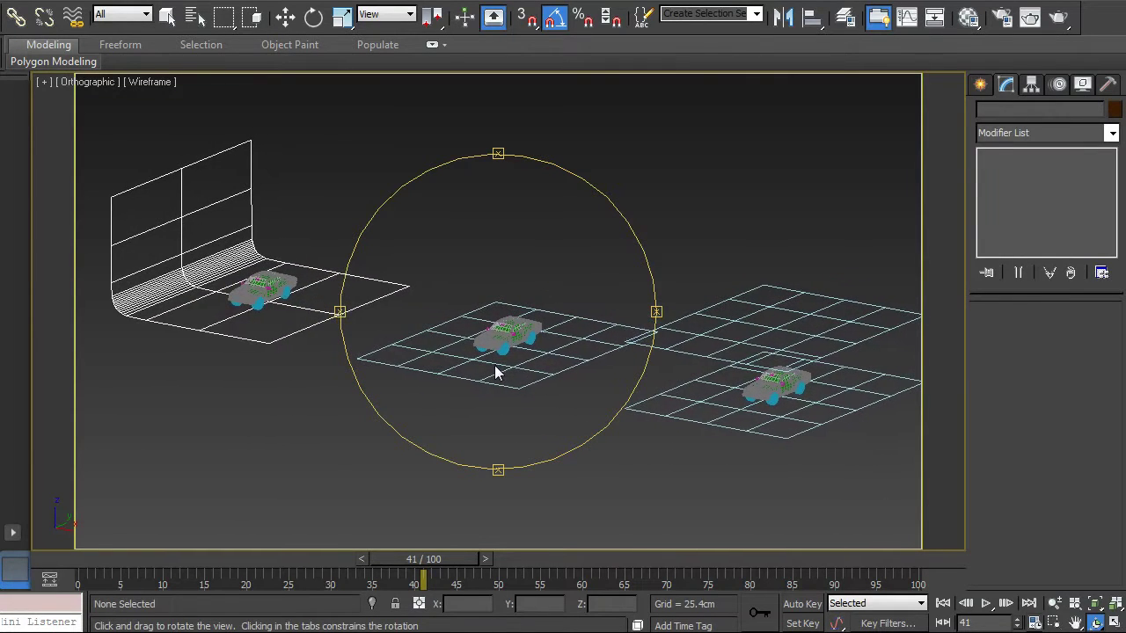
key("F3")
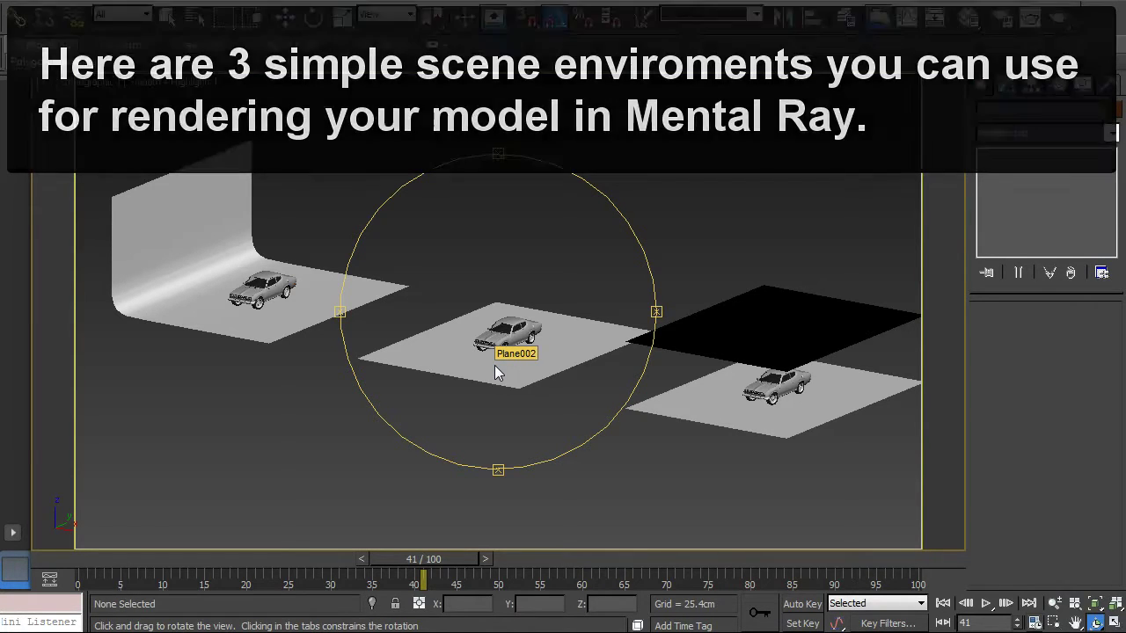
mouse_move(497, 363)
left_mouse_down()
mouse_move(517, 246)
mouse_move(510, 380)
mouse_move(506, 361)
left_mouse_up()
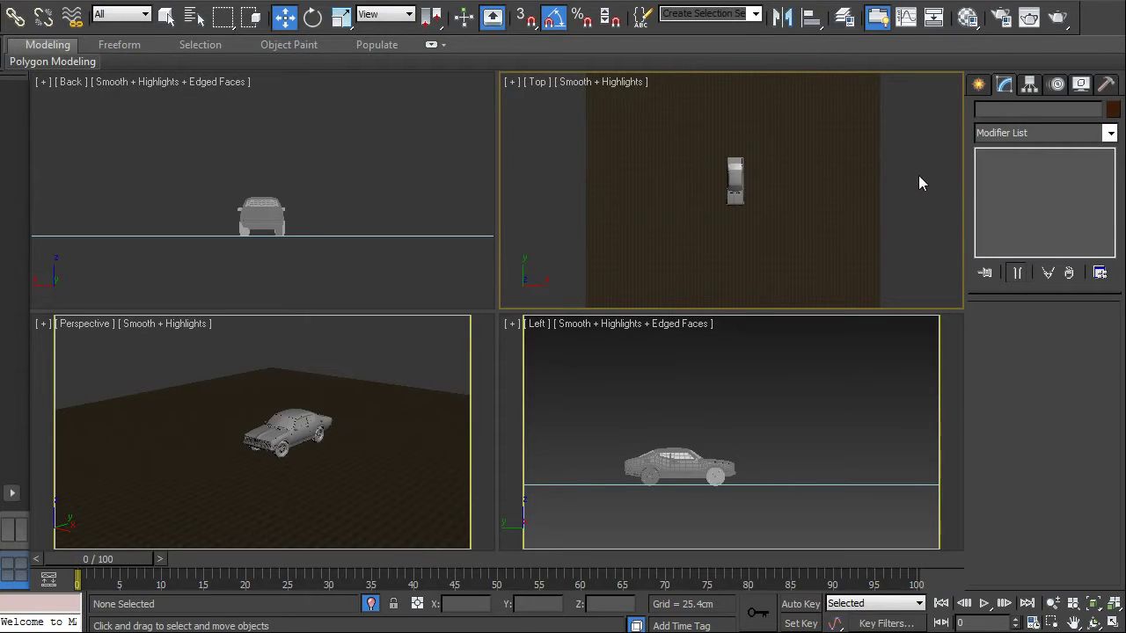
Step: Choose mr Area Spot under the Standard category of the Create panel's Lights
left_click(978, 85)
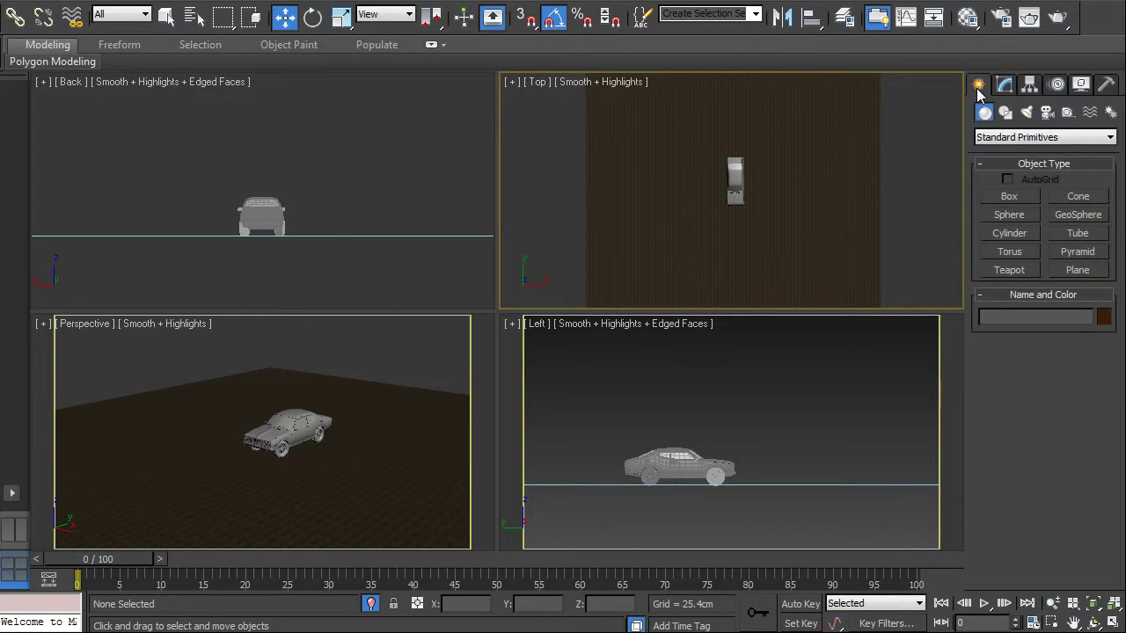
left_click(1026, 112)
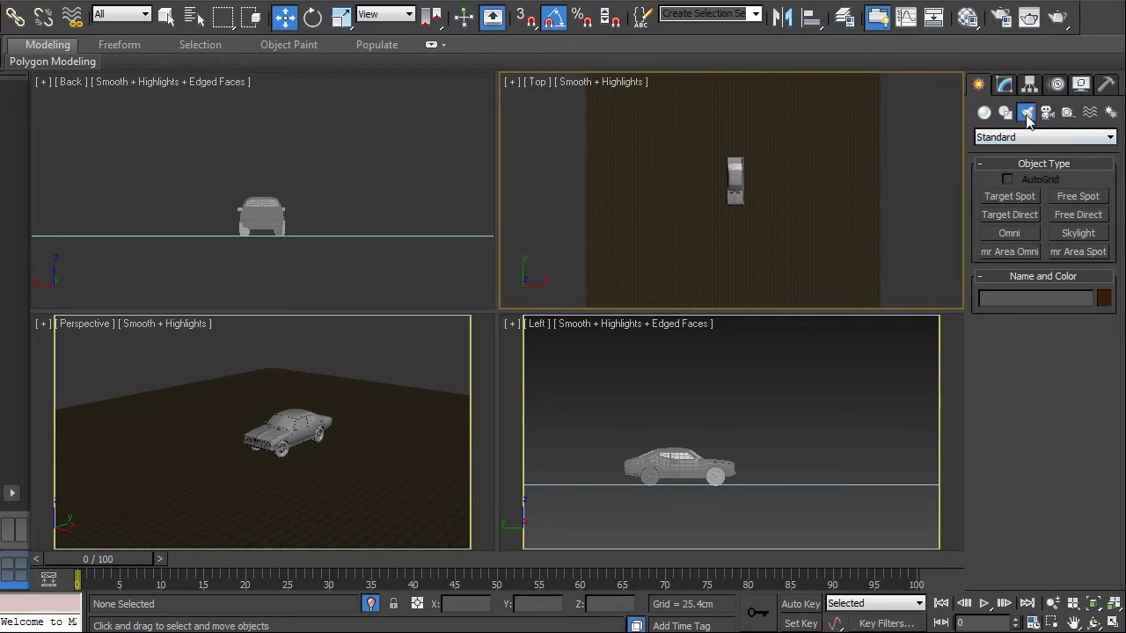
left_click(1020, 139)
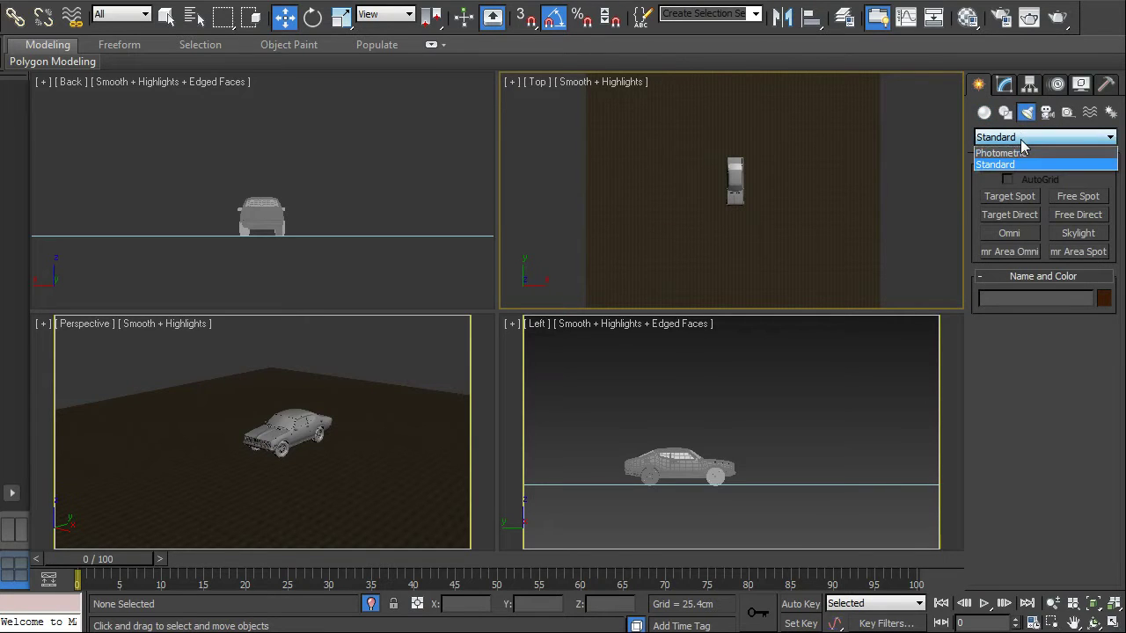
left_click(1019, 165)
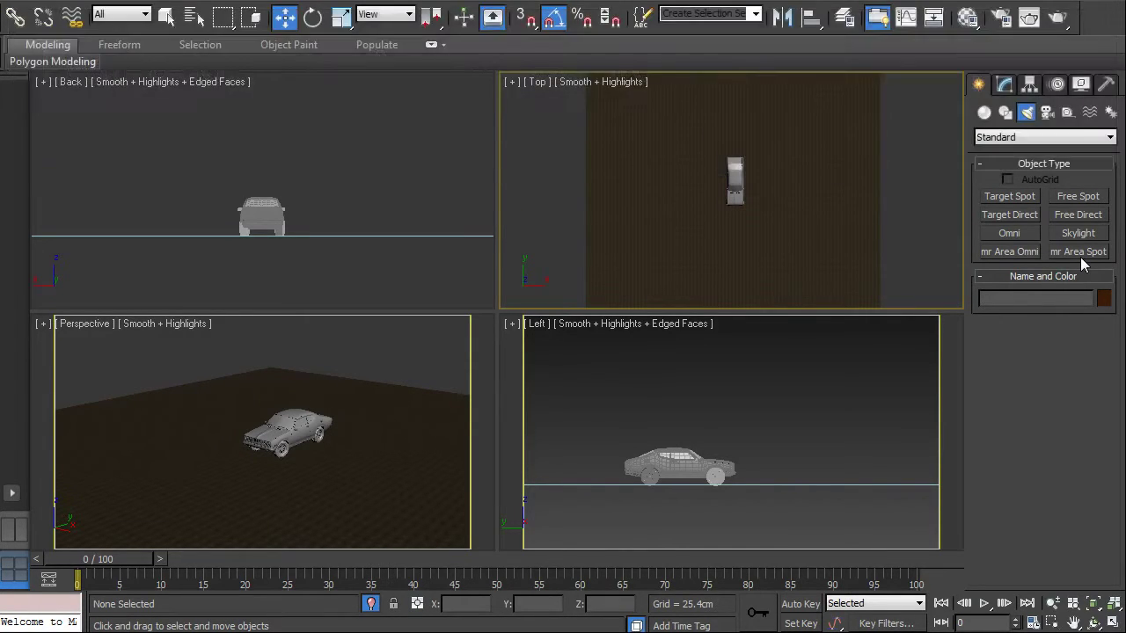
left_click(1078, 254)
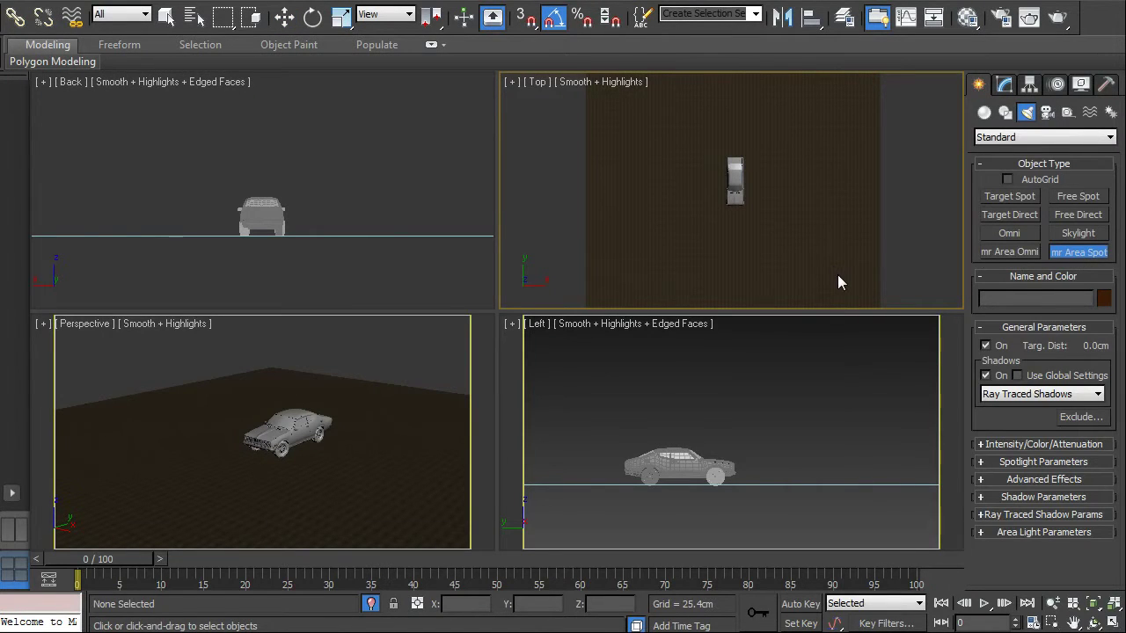
Step: Drag out an mr Area Spot in the Top view and raise it above the floor in the Back view
left_click_drag(836, 270, 779, 226)
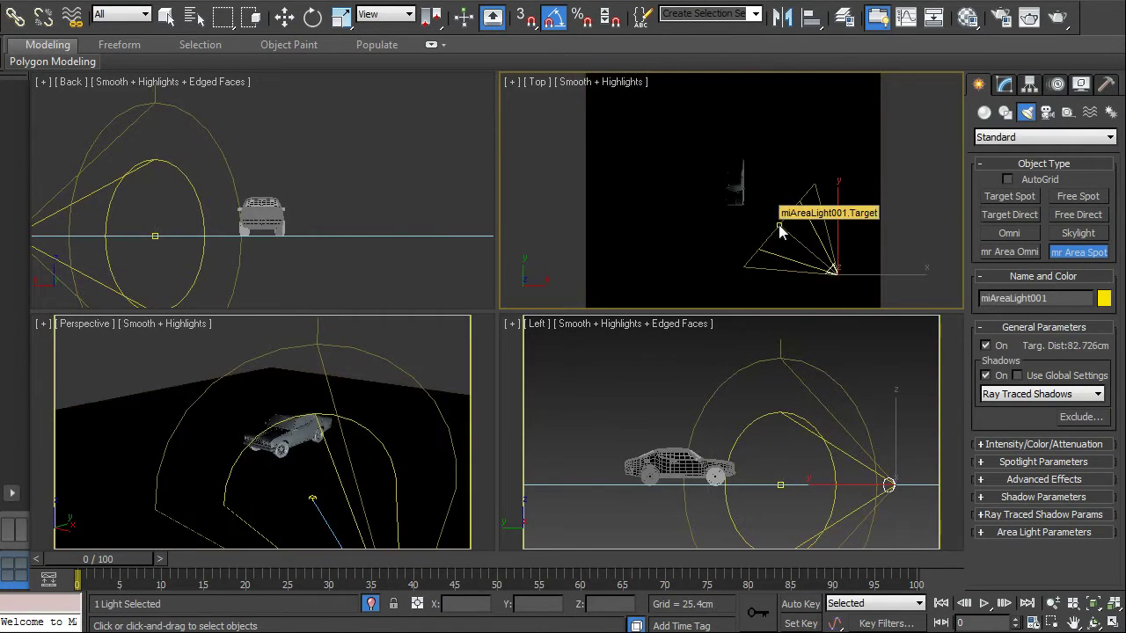
middle_click_drag(422, 232, 490, 228)
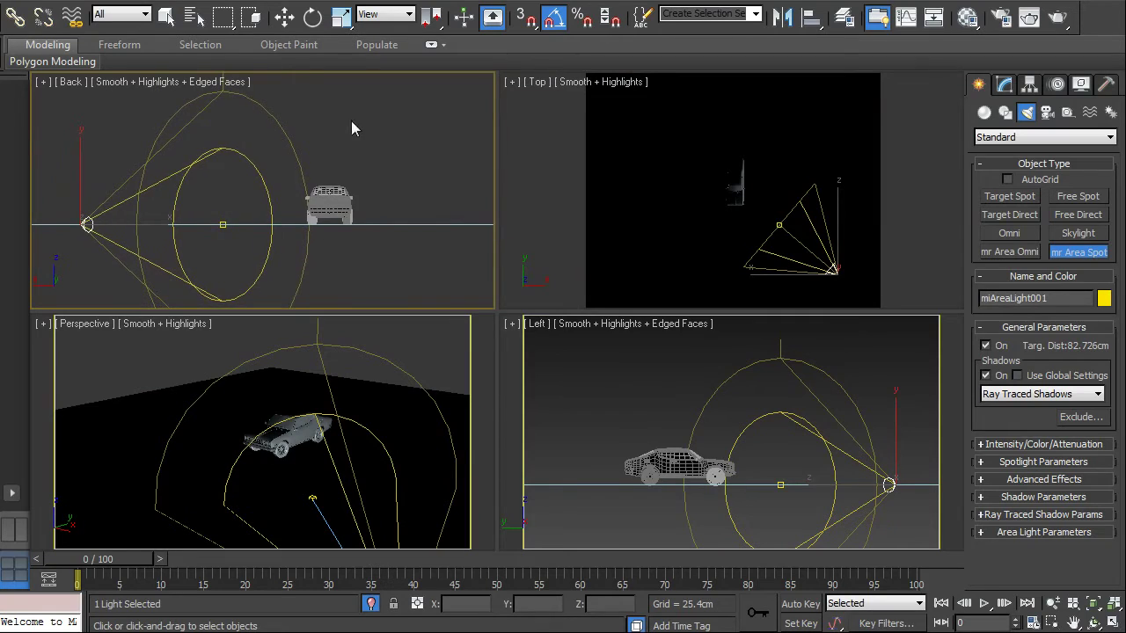
left_click(284, 17)
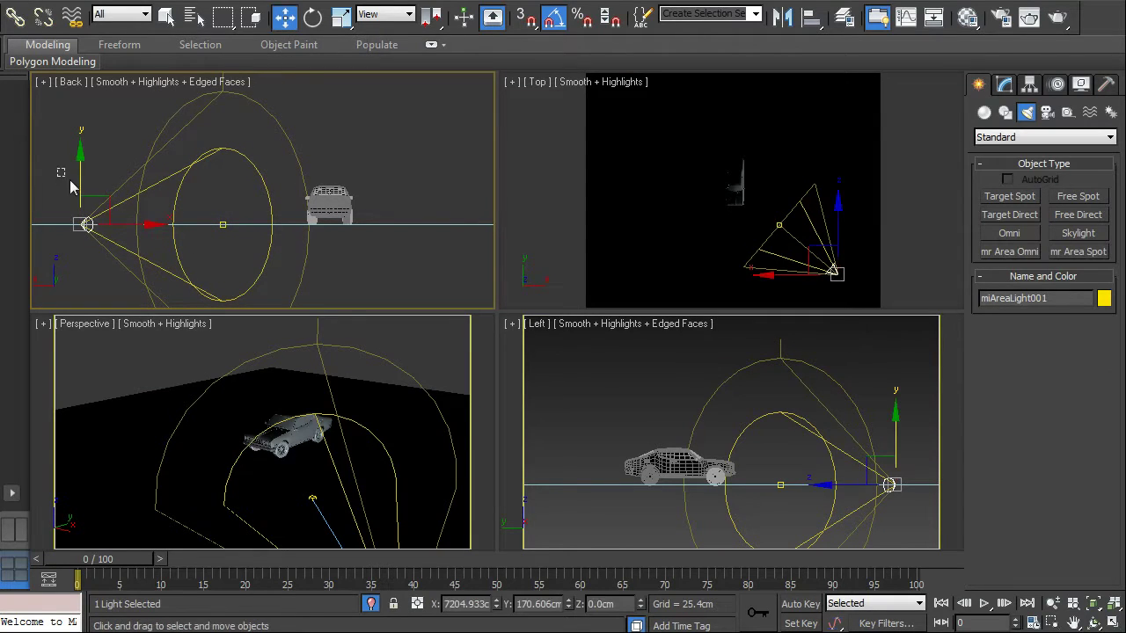
left_click_drag(57, 168, 235, 263)
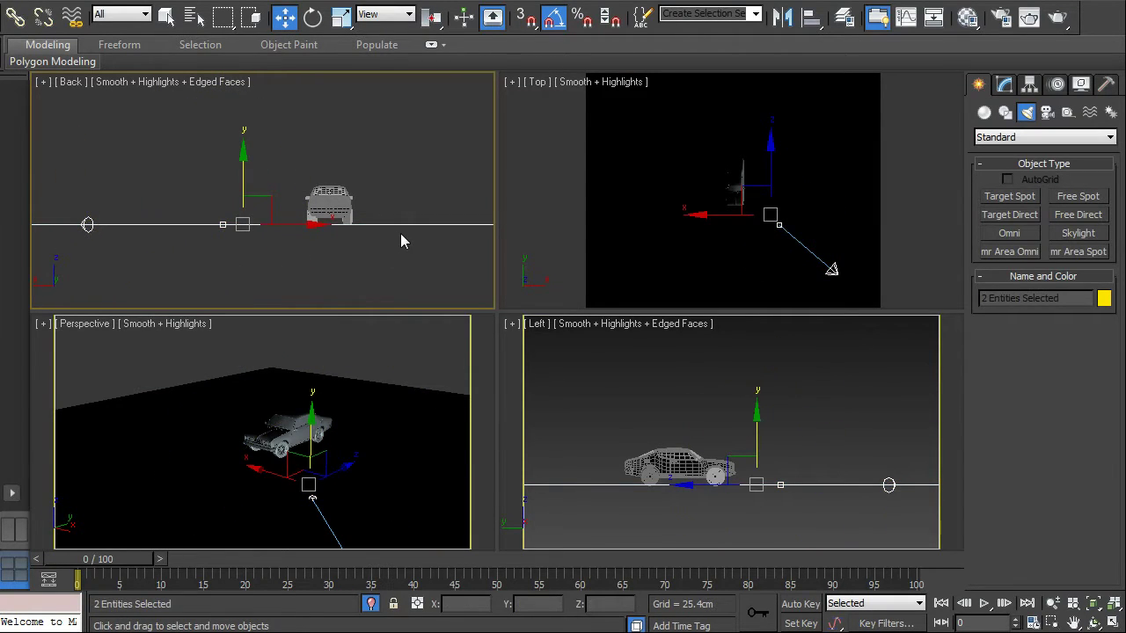
left_click_drag(429, 255, 429, 256)
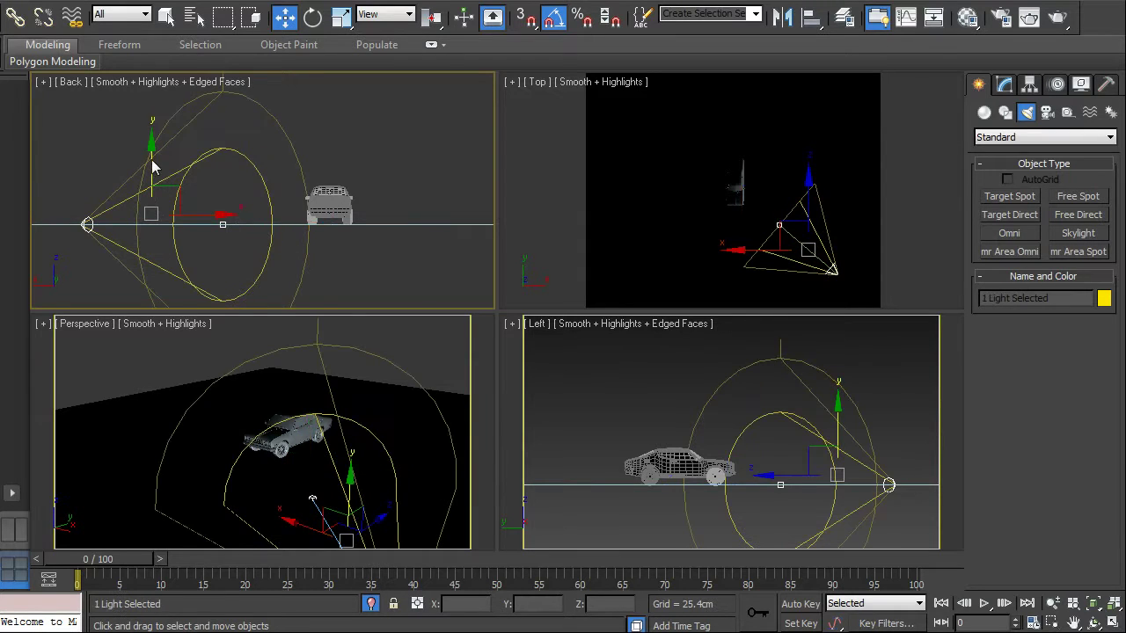
left_click_drag(151, 159, 149, 119)
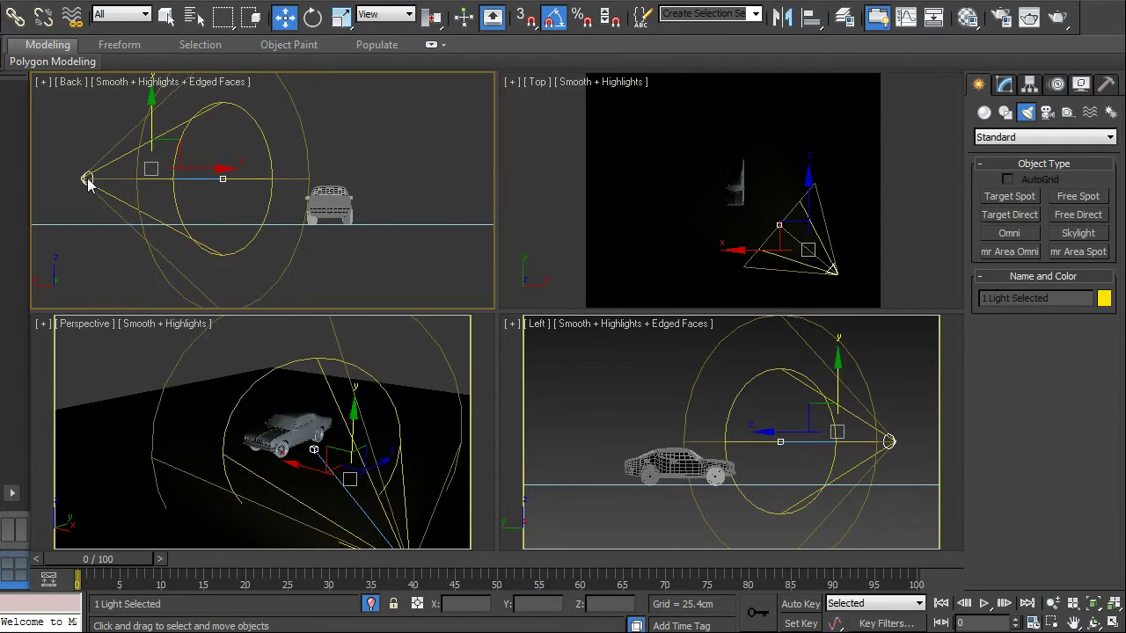
left_click_drag(88, 179, 88, 106)
Step: Shift the light and its target up and to the right so it aims down at the car
scroll(196, 218, "down", 2)
scroll(192, 216, "down", 2)
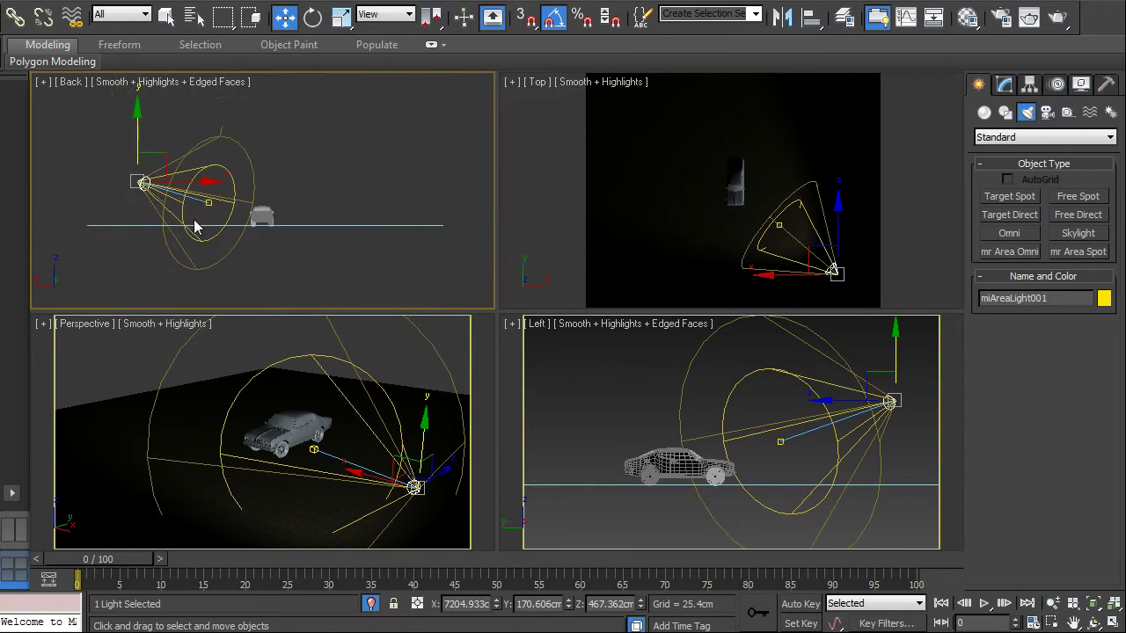
middle_click_drag(196, 227, 183, 232)
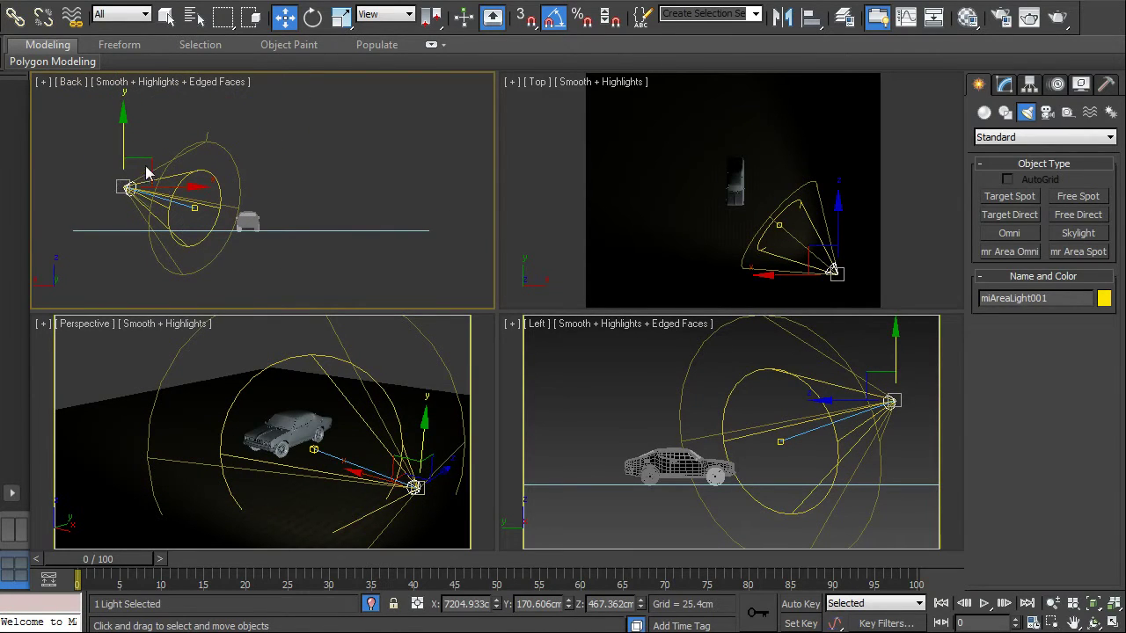
left_click_drag(150, 167, 206, 220)
left_click(167, 198)
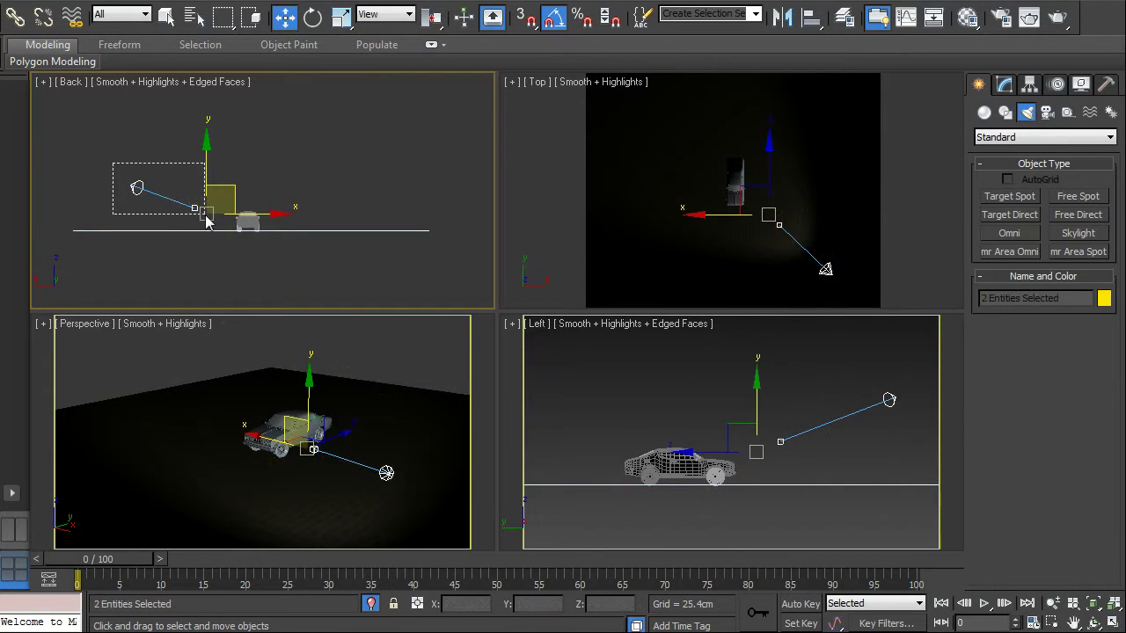
mouse_move(193, 175)
left_mouse_down()
mouse_move(207, 159)
mouse_move(202, 168)
left_mouse_up()
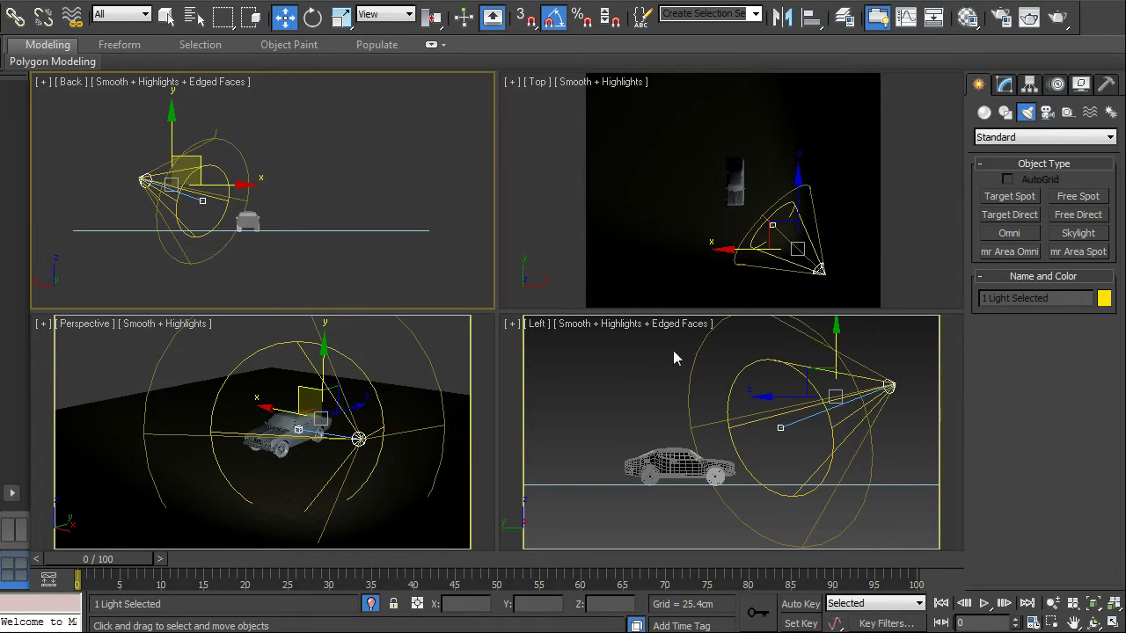
left_click(433, 274)
scroll(302, 446, "up", 2)
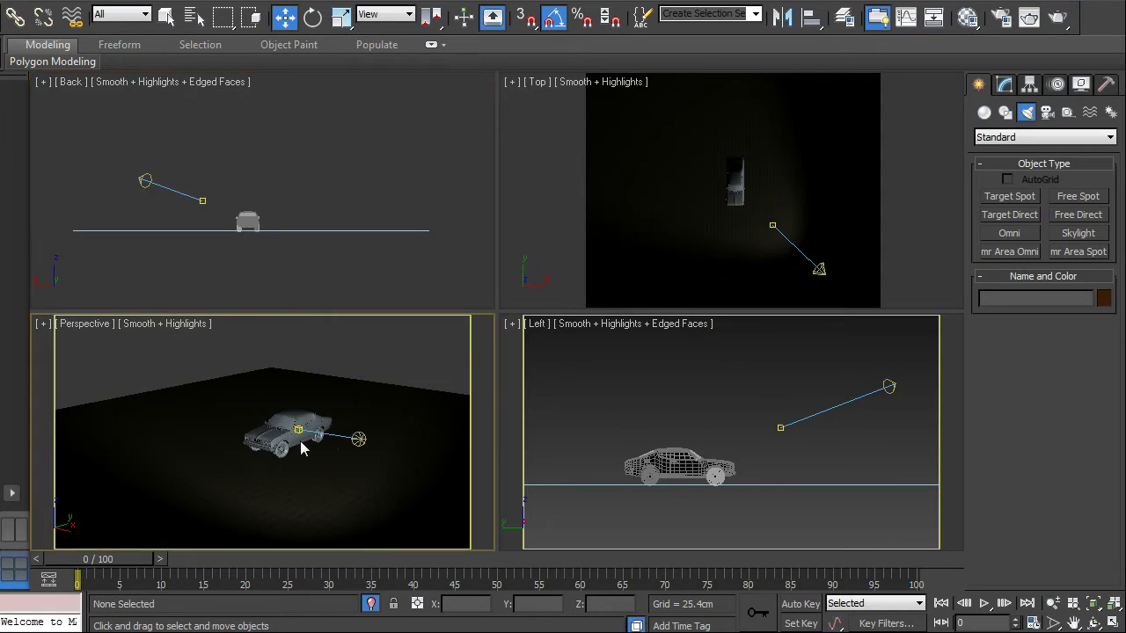
scroll(300, 440, "up", 5)
scroll(267, 438, "up", 3)
middle_click_drag(293, 450, 270, 438, "alt")
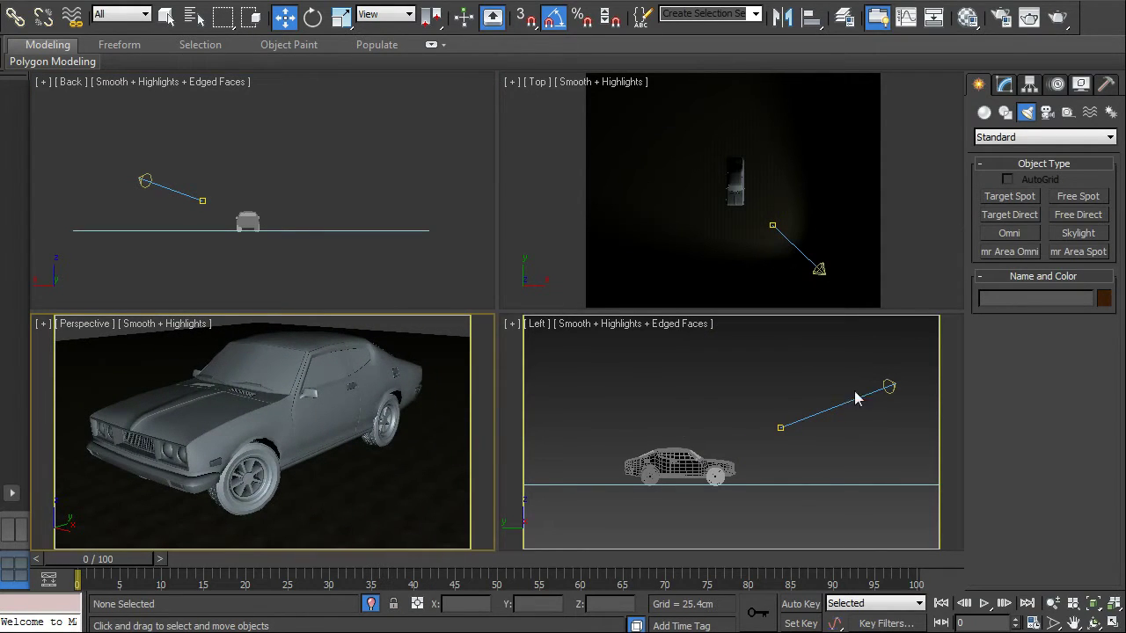
Step: Toggle the area spot light's On checkbox off and back on, leaving it on
left_click(890, 387)
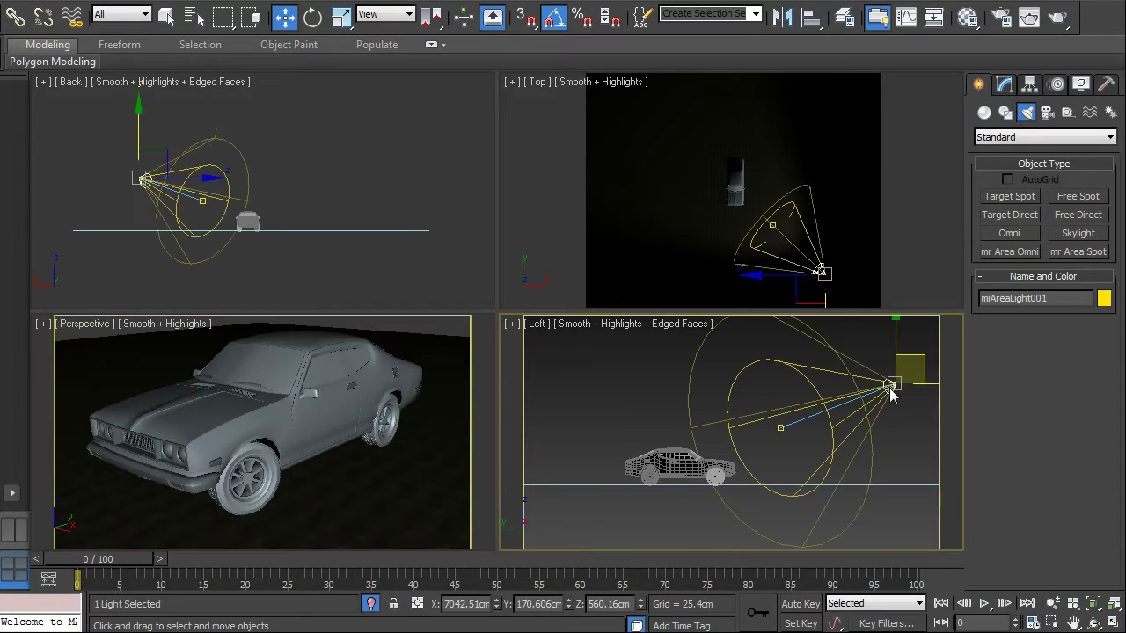
left_click(1004, 83)
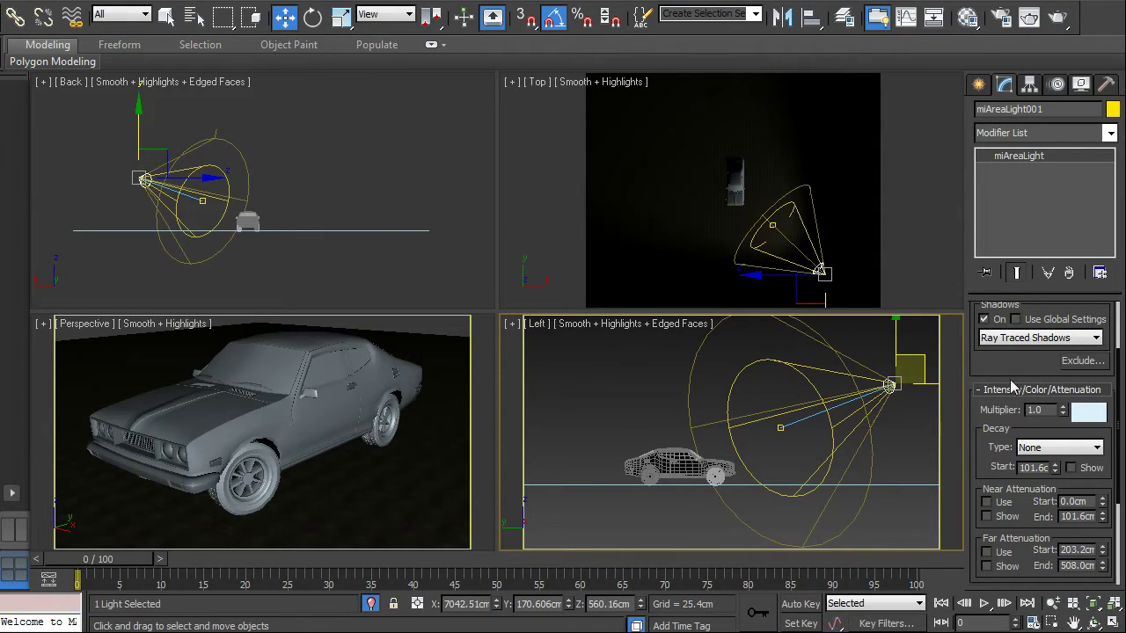
left_click_drag(997, 367, 993, 443)
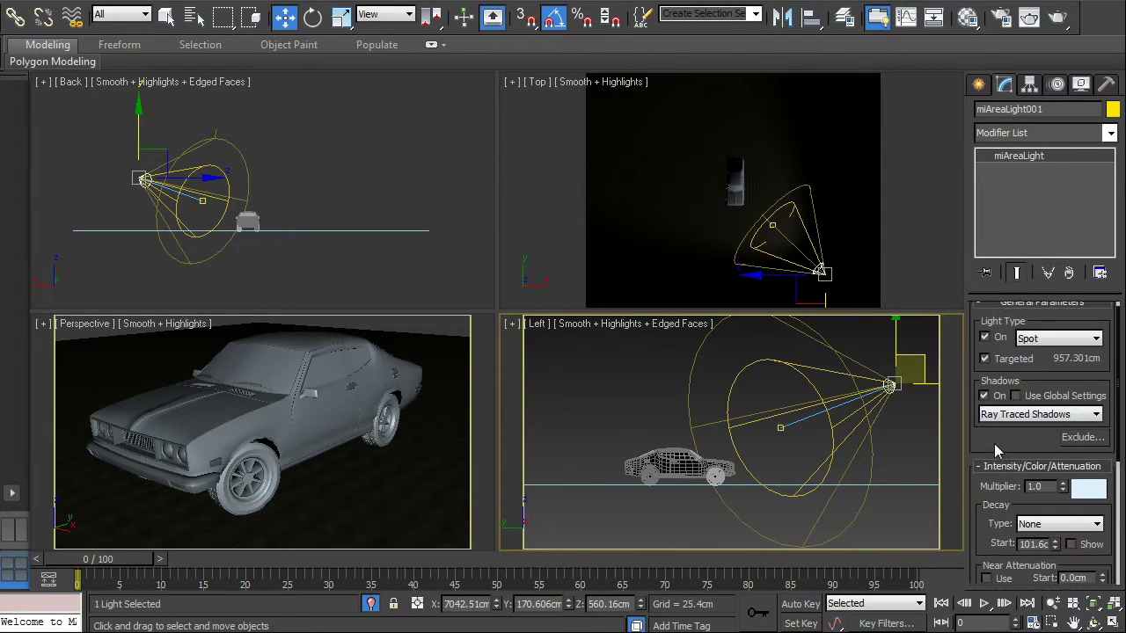
left_click(984, 339)
left_click(984, 339)
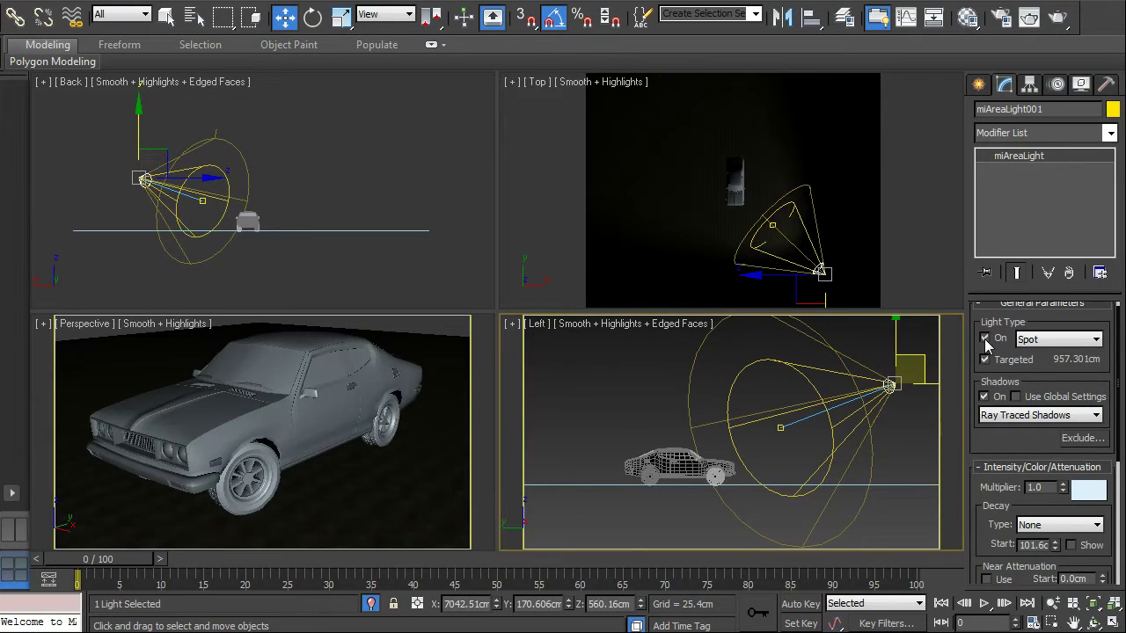
left_click(984, 339)
left_click(984, 338)
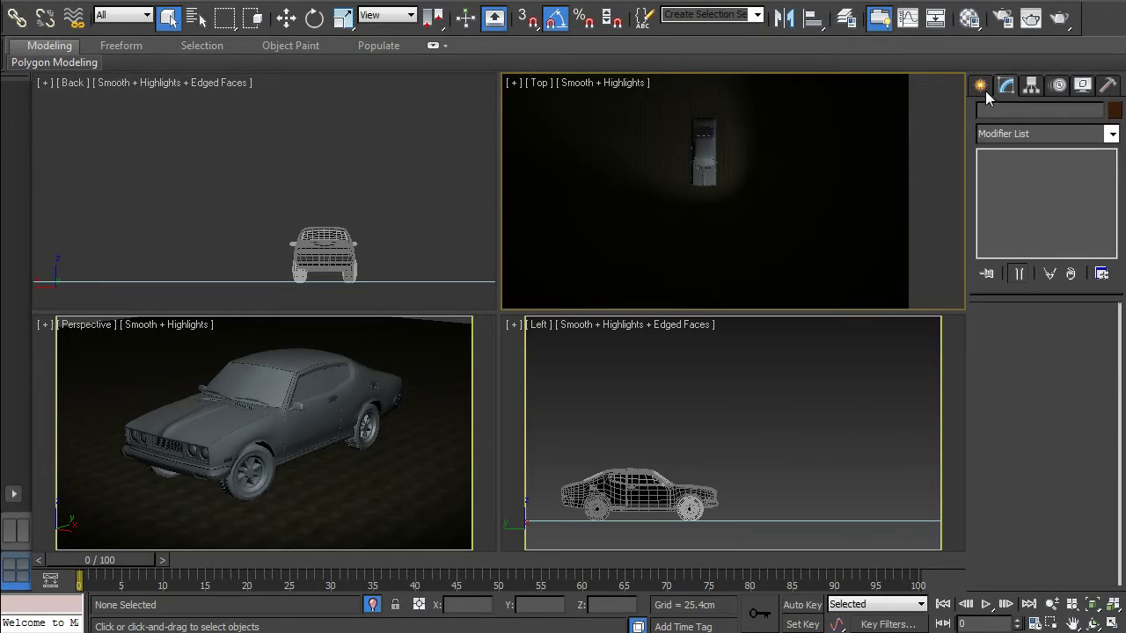
Step: Create a target camera in the Top view and raise it above the floor in the Back and Left views
left_click(984, 88)
left_click(1007, 197)
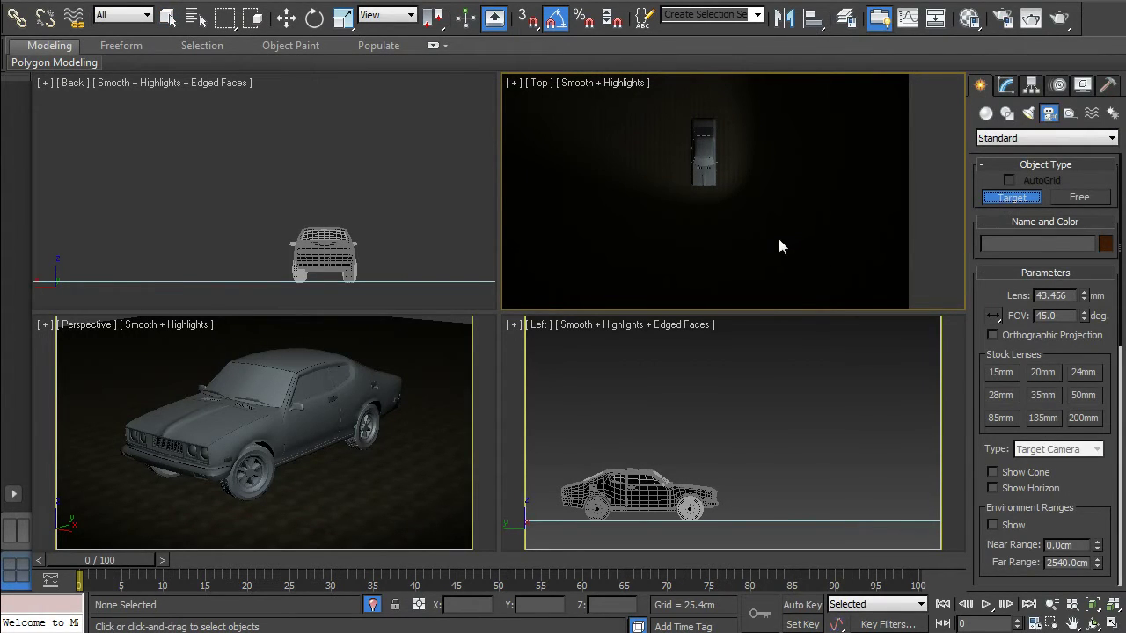
left_click_drag(777, 237, 712, 171)
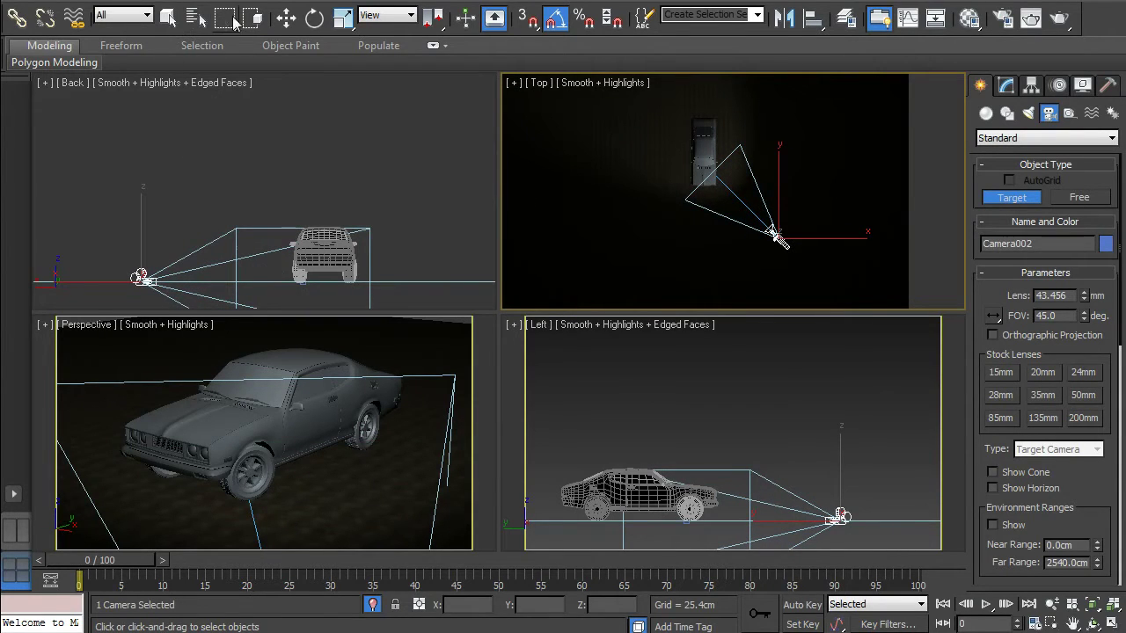
left_click(283, 26)
left_click(147, 264)
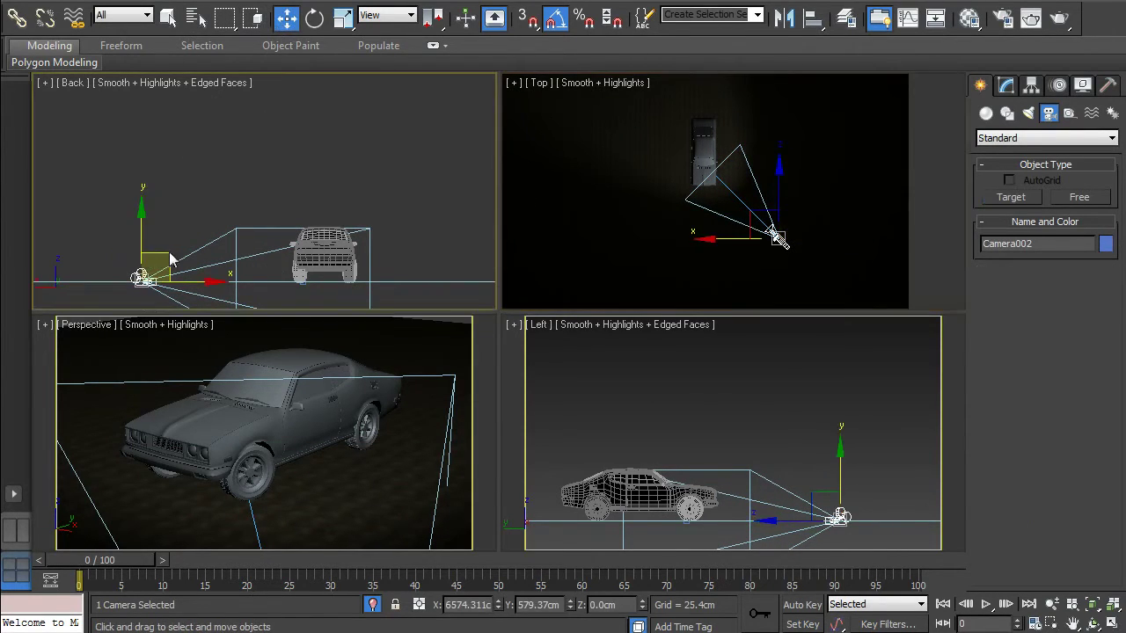
left_click_drag(177, 258, 225, 208)
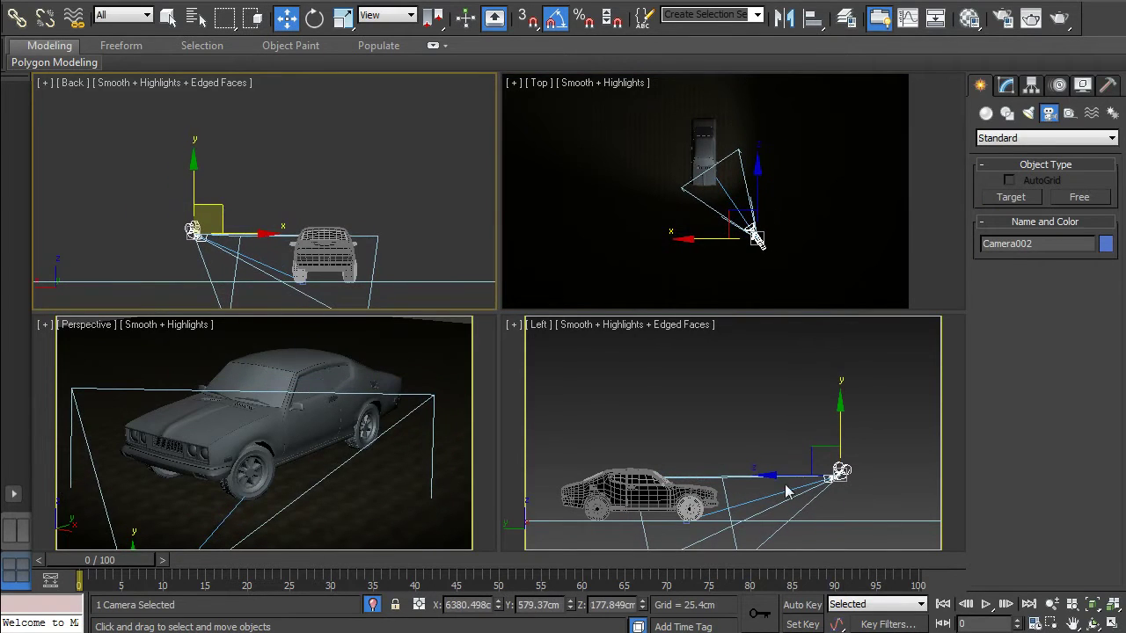
right_click(860, 435)
left_click_drag(842, 420, 843, 381)
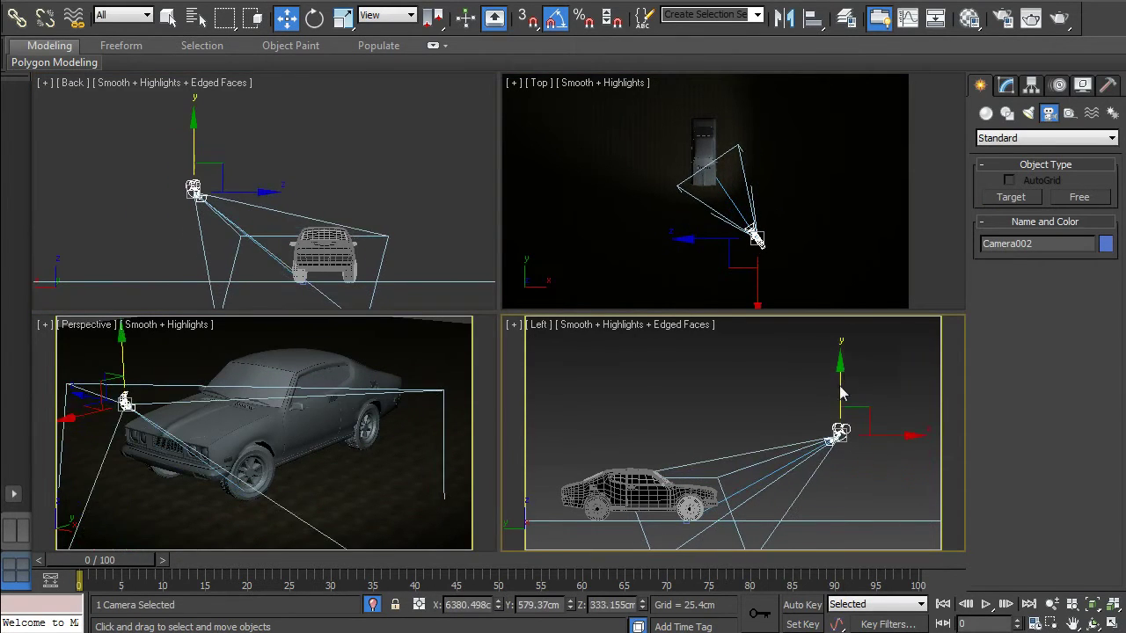
middle_click_drag(783, 457, 786, 406)
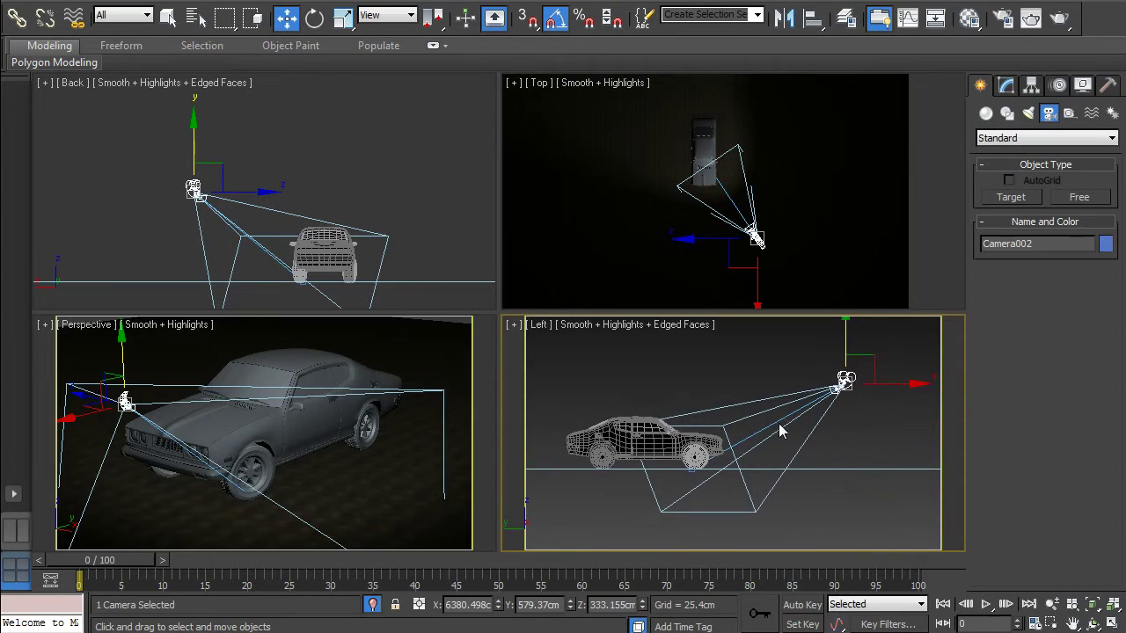
Step: Raise the camera target, undoing an accidental wheel move, slide the camera sideways, and maximize Perspective
left_click(695, 457)
left_click_drag(696, 431, 695, 400)
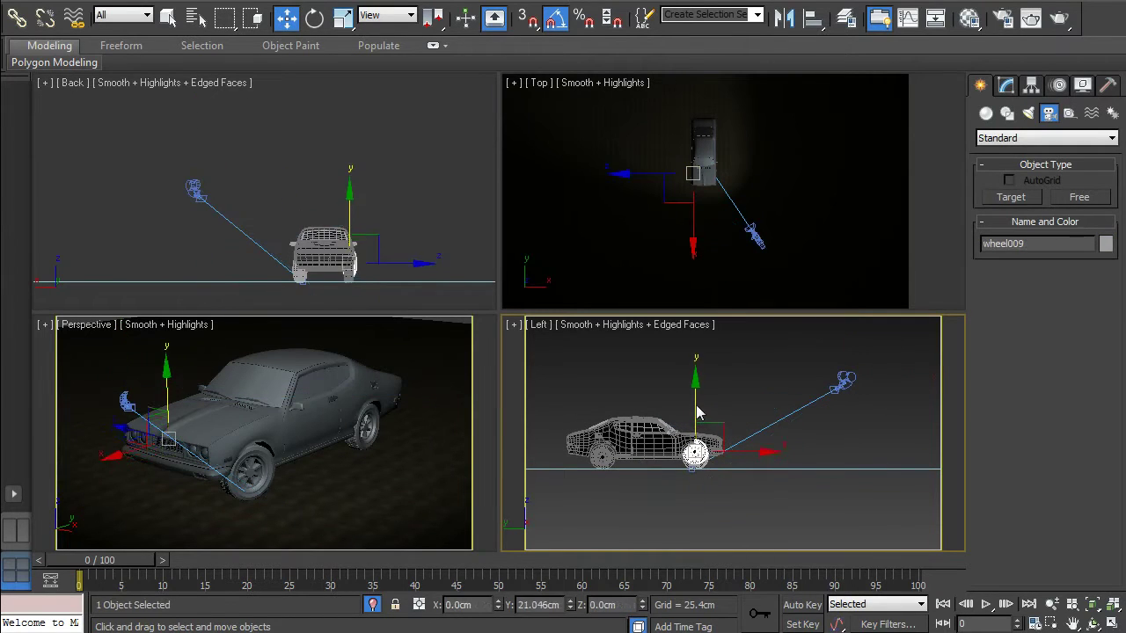
key("ctrl+z")
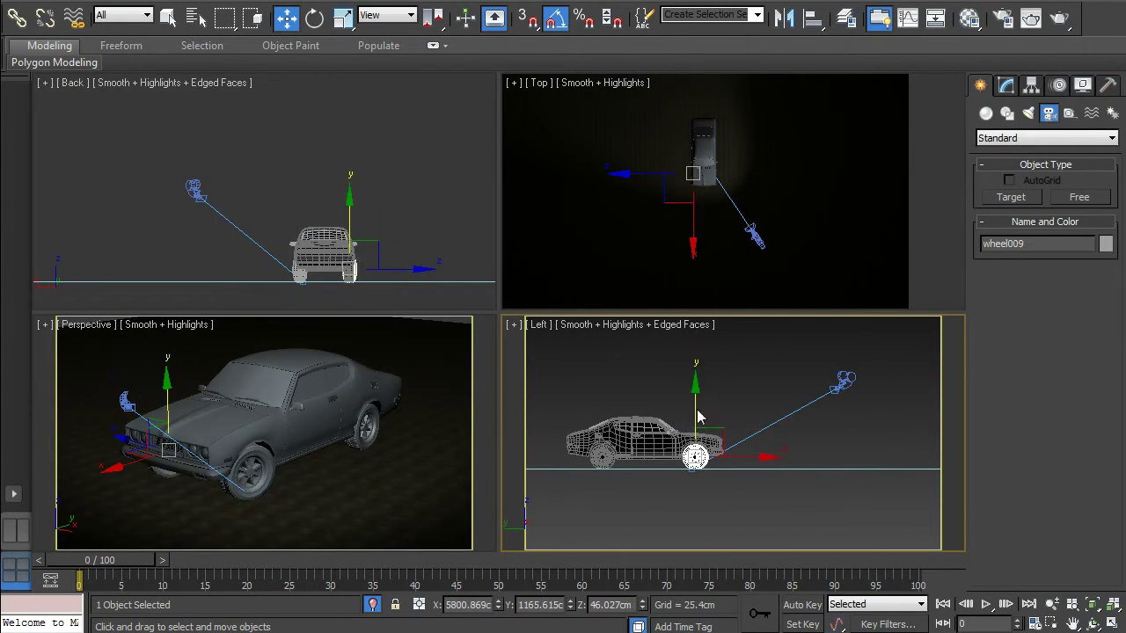
left_click(694, 479)
left_click_drag(693, 420, 690, 394)
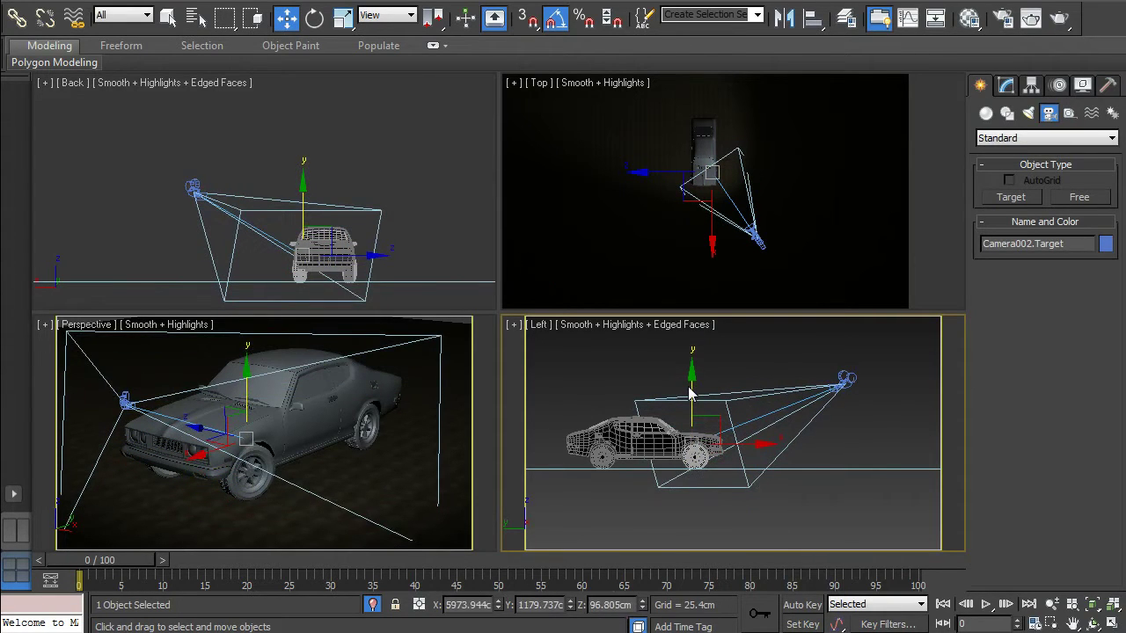
left_click(125, 401)
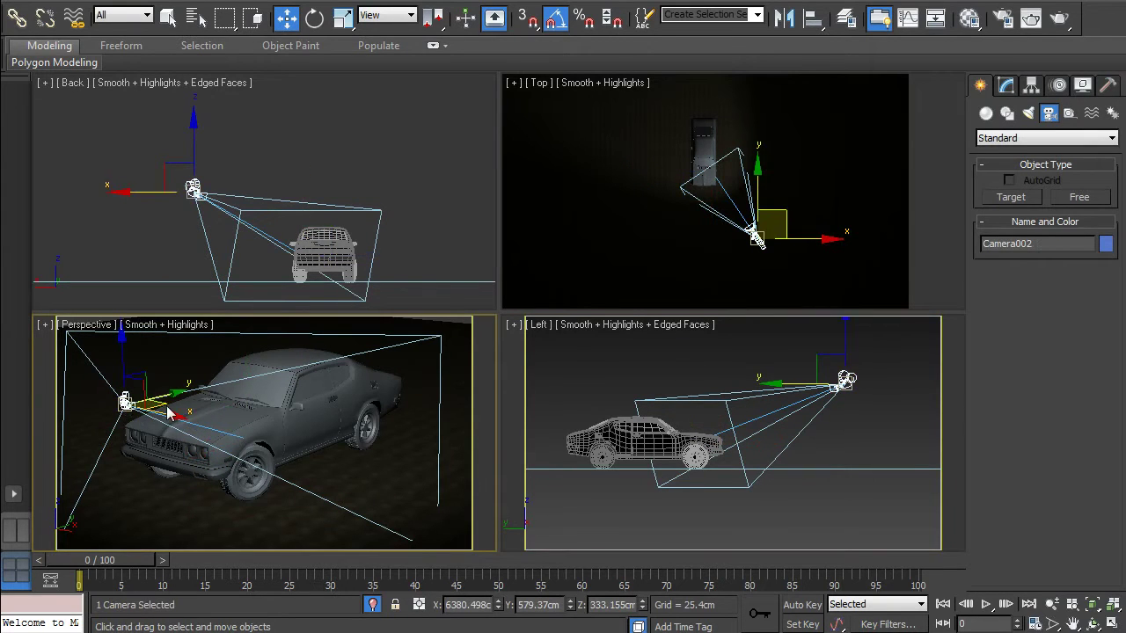
left_click_drag(161, 413, 290, 437)
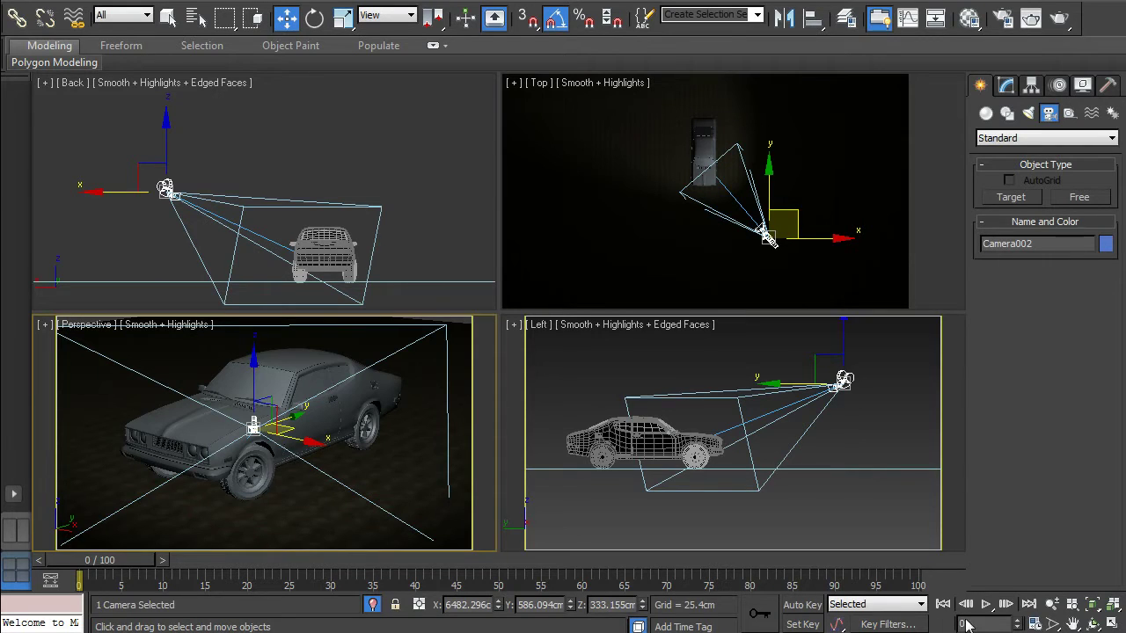
left_click(1112, 622)
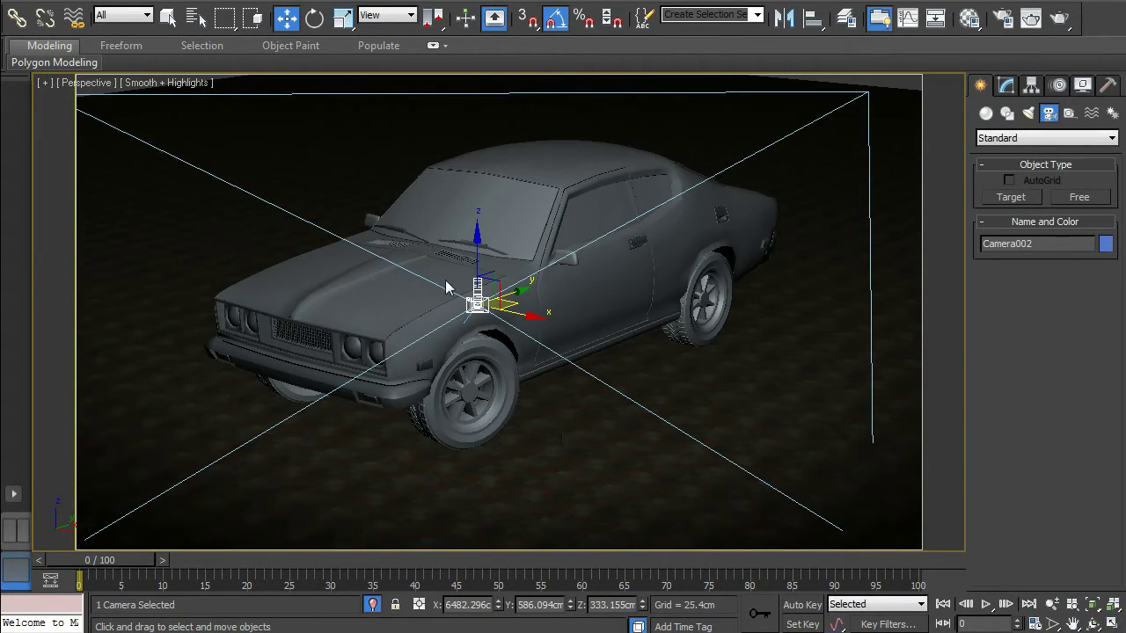
Step: Orbit the Perspective view toward the car's front, then switch it to the Camera002 view
scroll(445, 279, "down", 5)
scroll(426, 303, "up", 2)
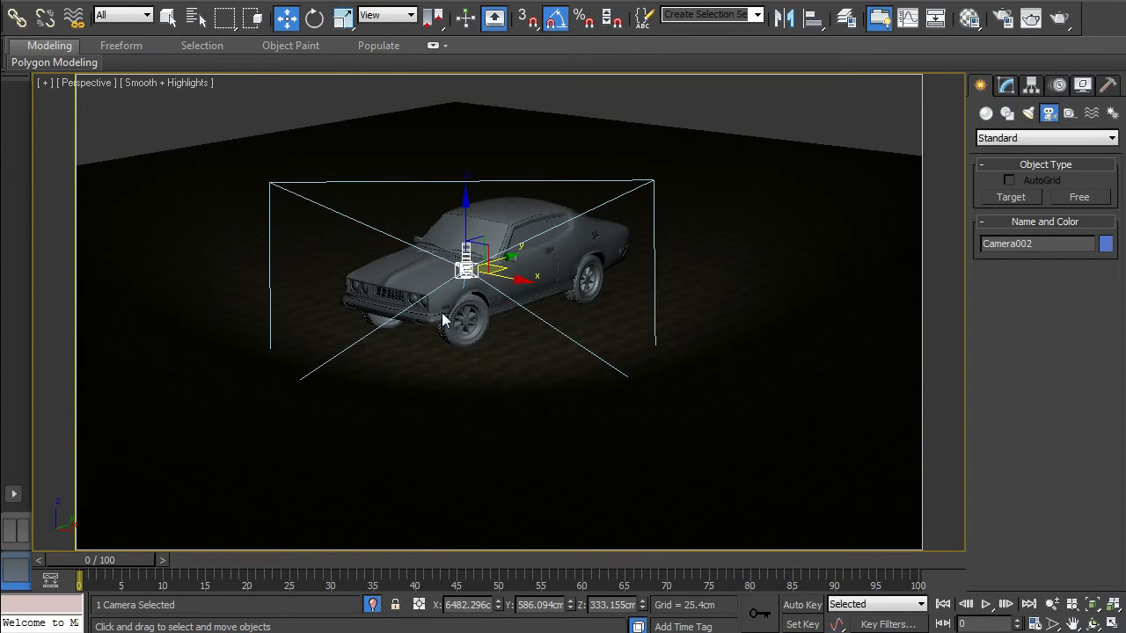
left_click(1092, 622)
mouse_move(548, 299)
left_mouse_down()
mouse_move(658, 326)
mouse_move(480, 340)
mouse_move(480, 307)
mouse_move(543, 309)
mouse_move(521, 313)
left_mouse_up()
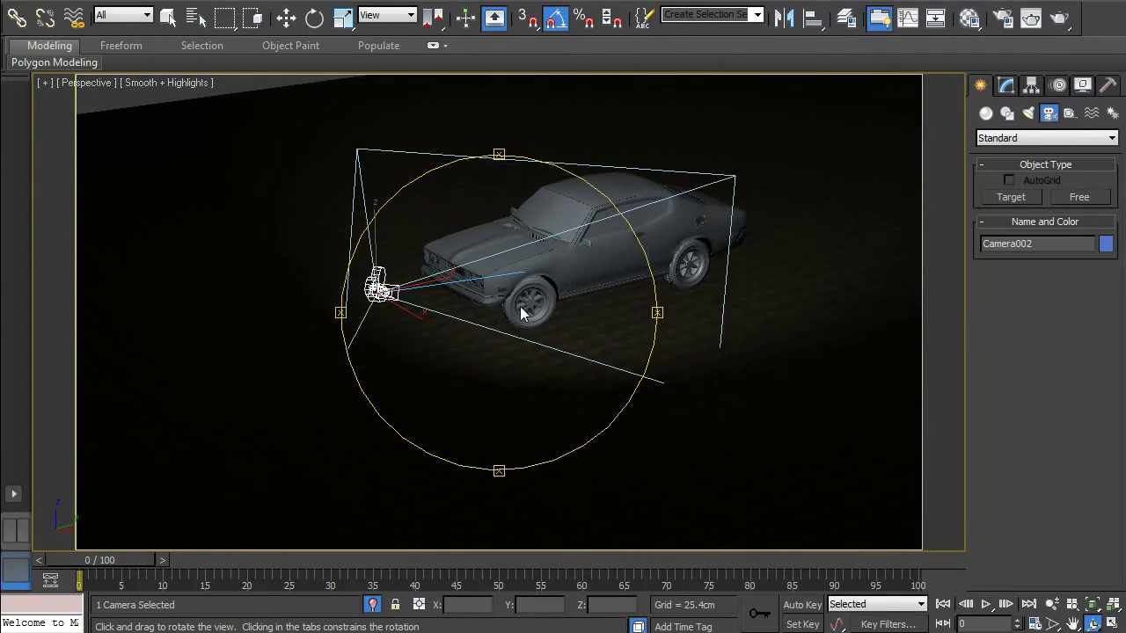
left_click(88, 83)
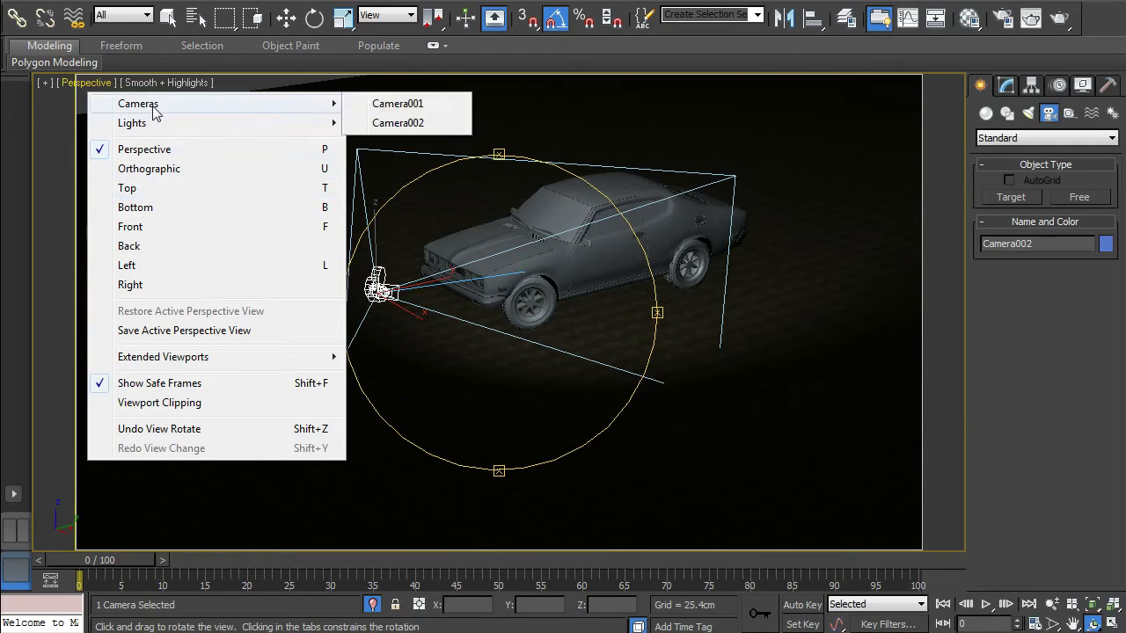
mouse_move(138, 103)
left_click(418, 129)
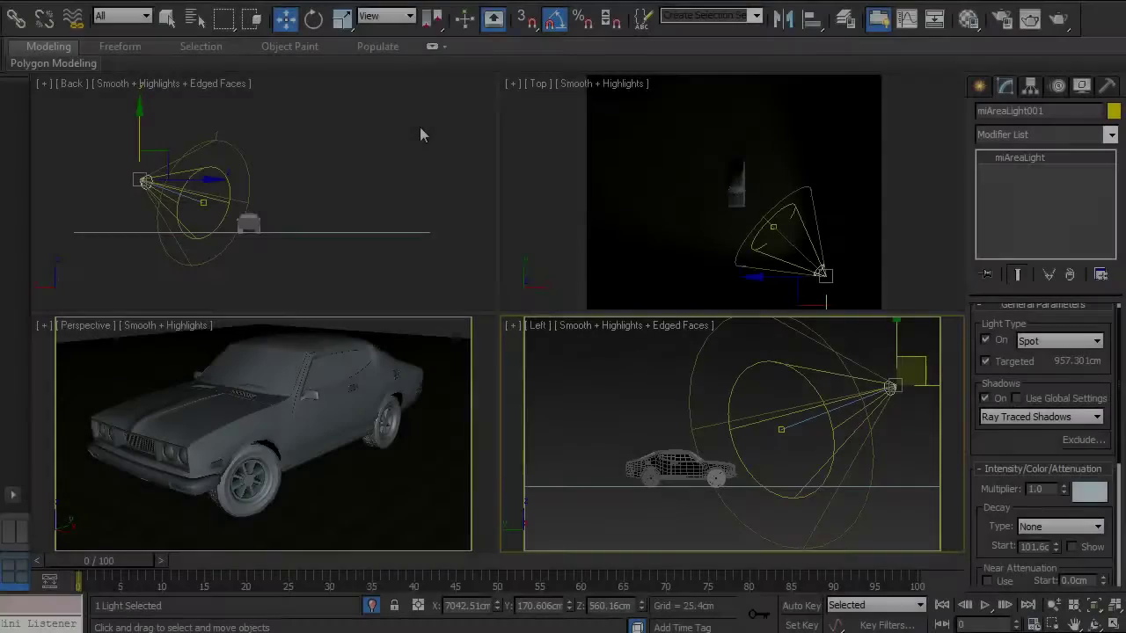
Step: Check in Render Setup's Assign Renderer rollout that Production uses NVIDIA mental ray, then close it
left_click(528, 2)
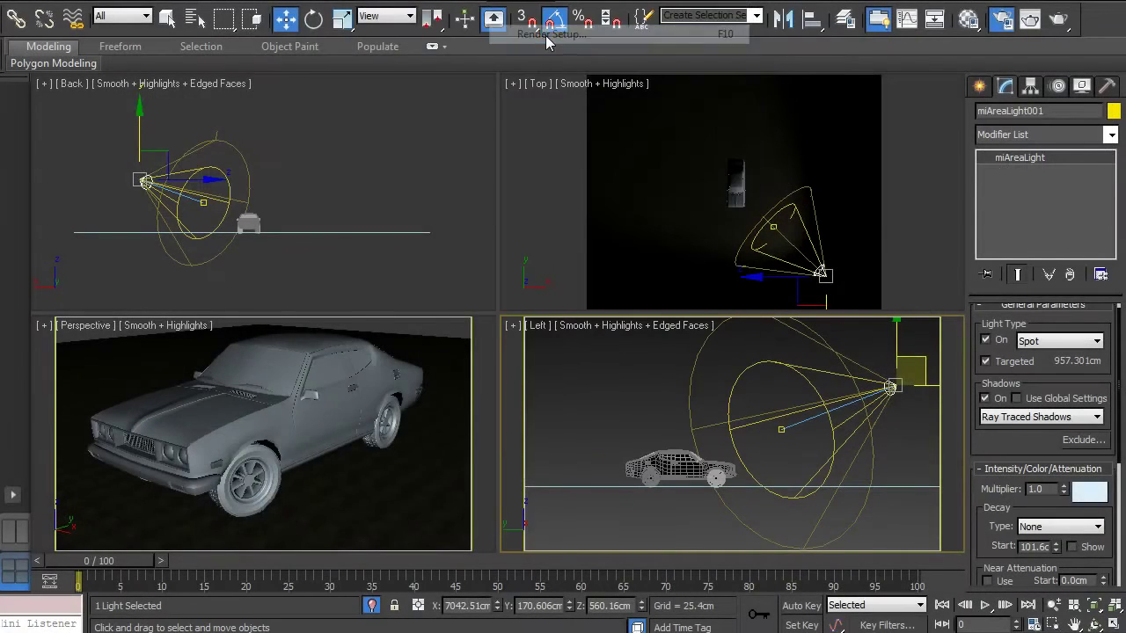
left_click(549, 34)
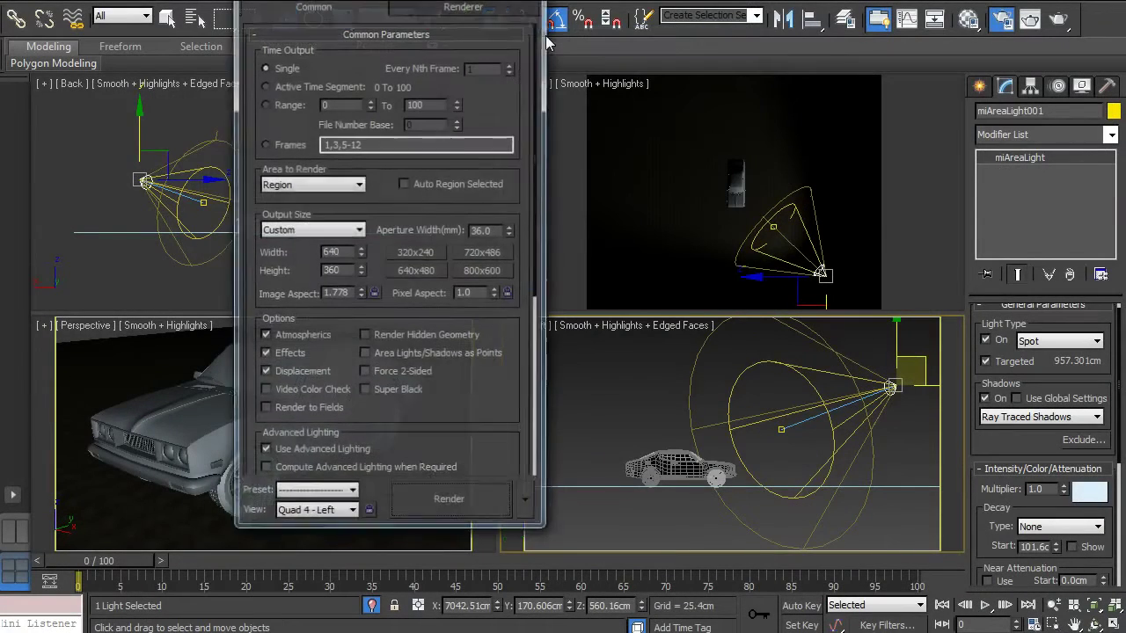
left_click_drag(532, 241, 547, 471)
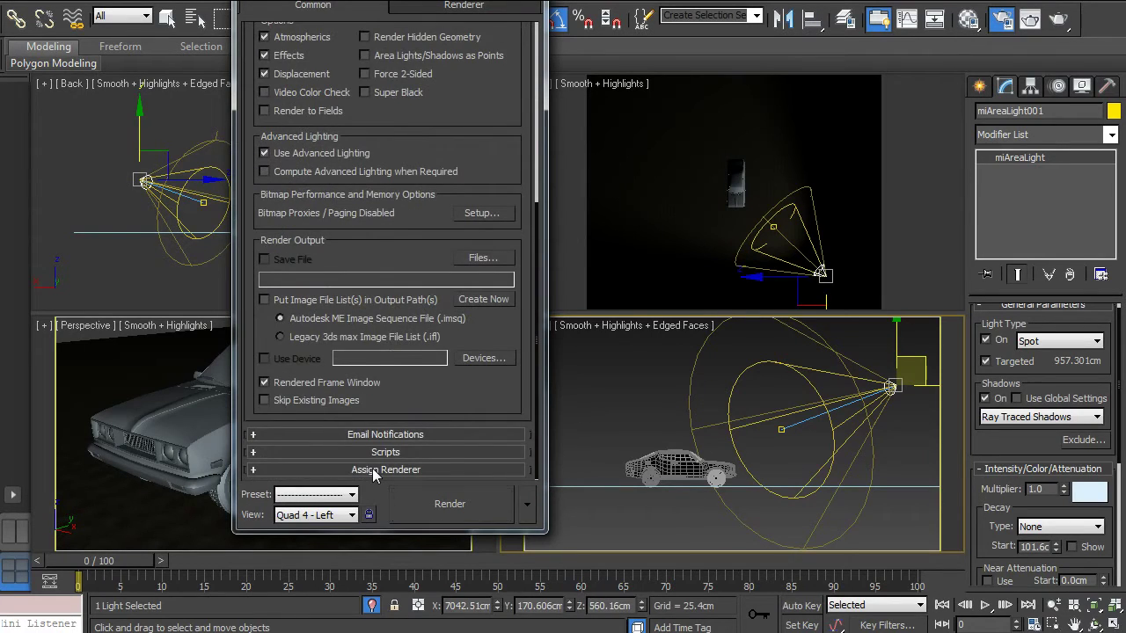
left_click(375, 469)
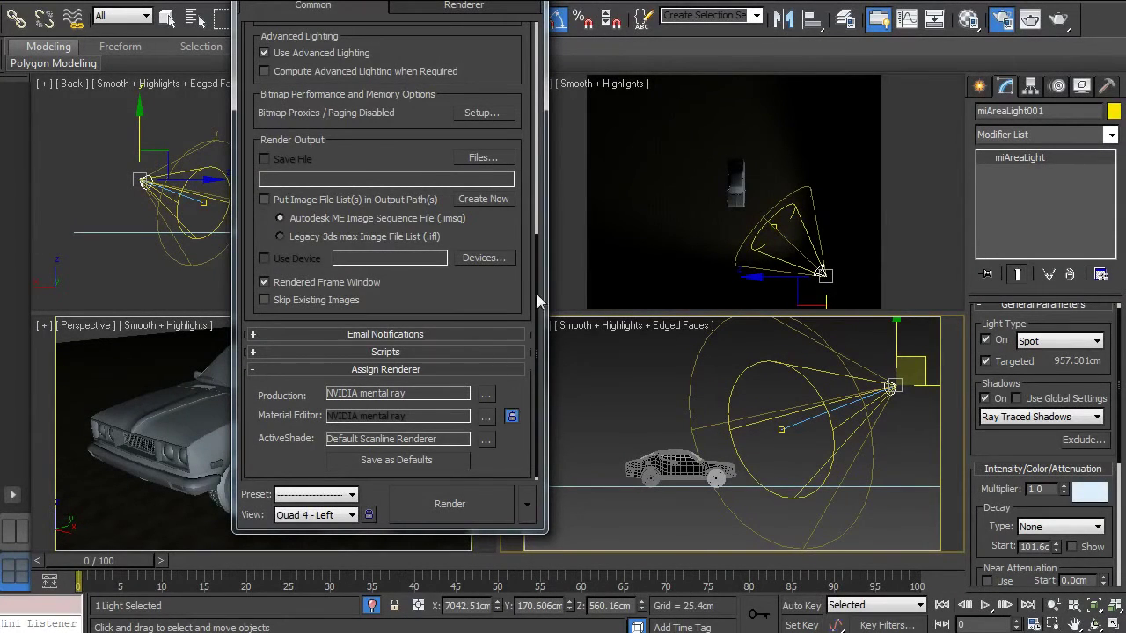
key("F10")
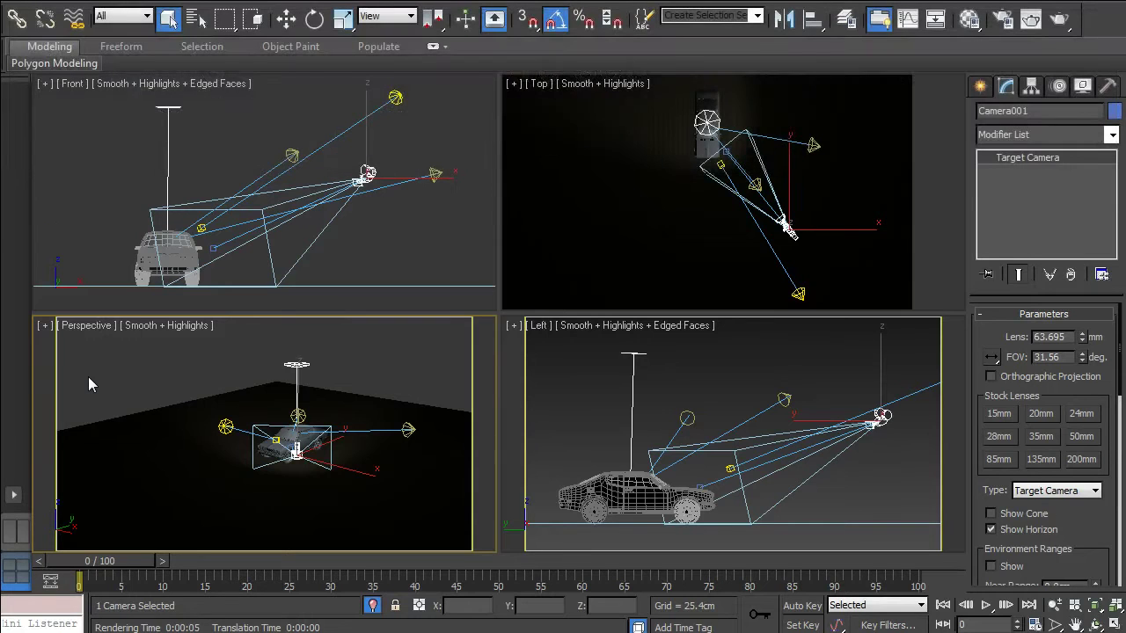
Step: Switch the Perspective viewport to Camera001 and render that view
left_click(85, 329)
mouse_move(135, 347)
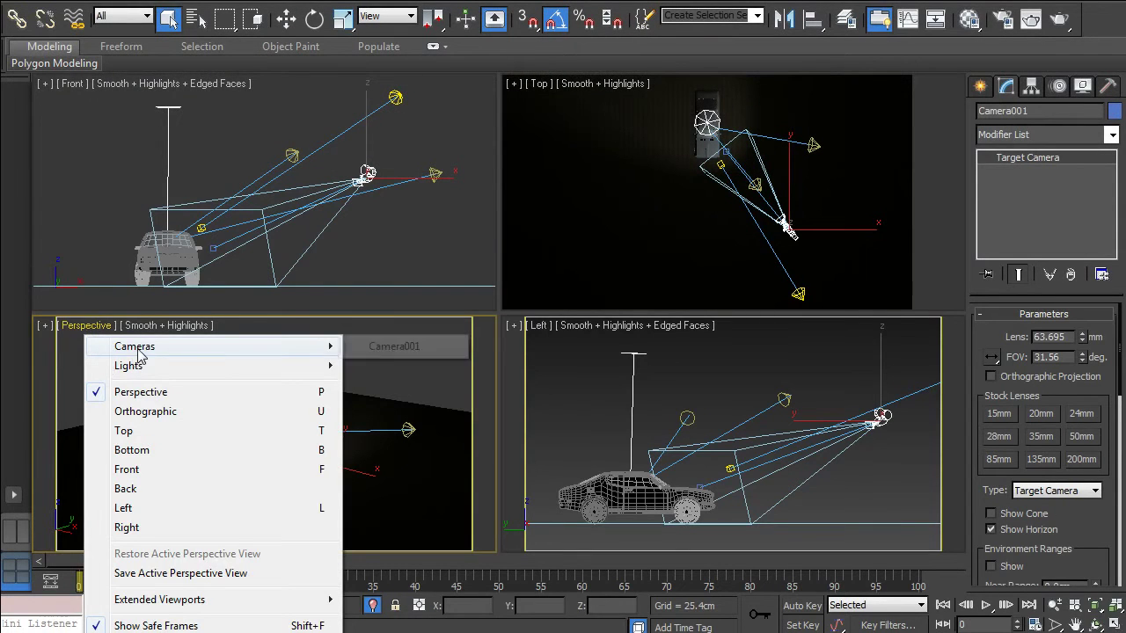
left_click(407, 356)
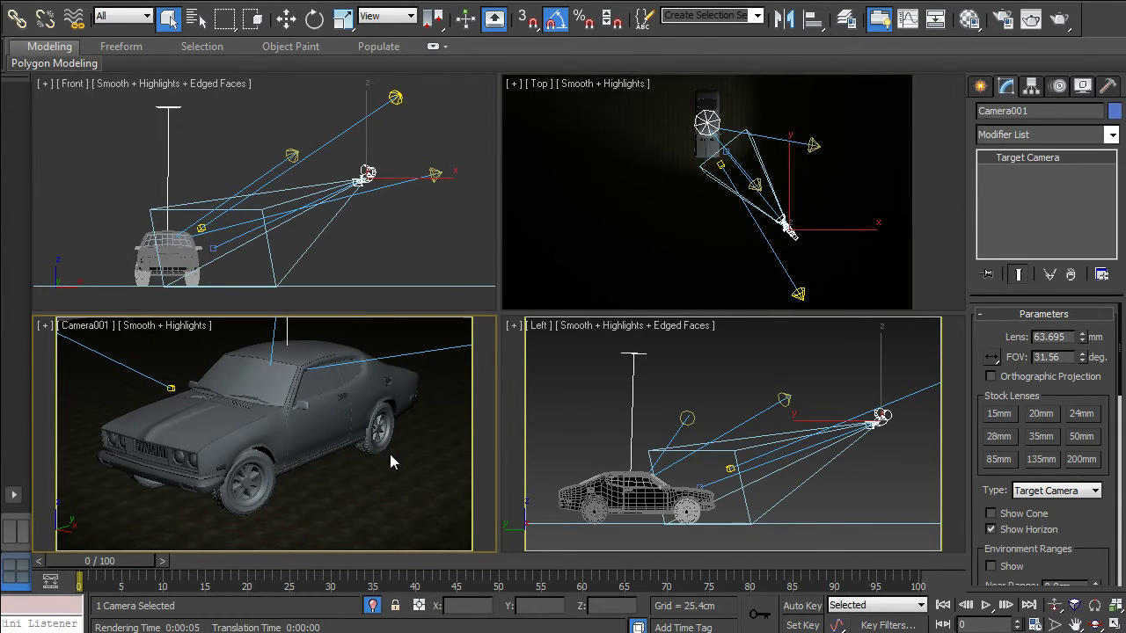
left_click(1007, 27)
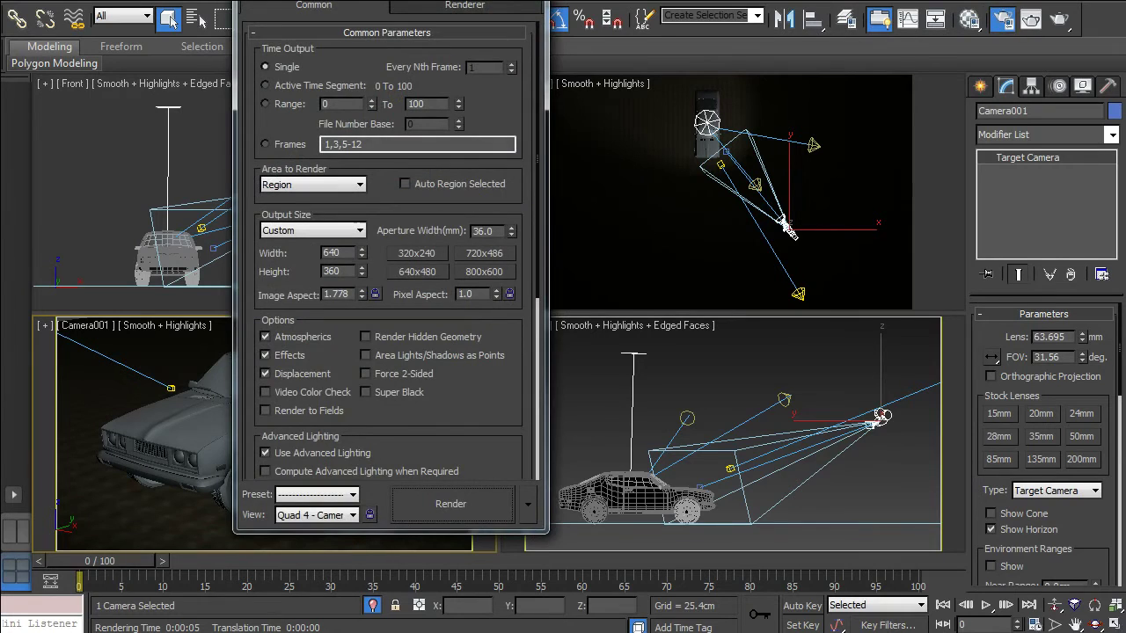
left_click(1009, 29)
left_click(1031, 20)
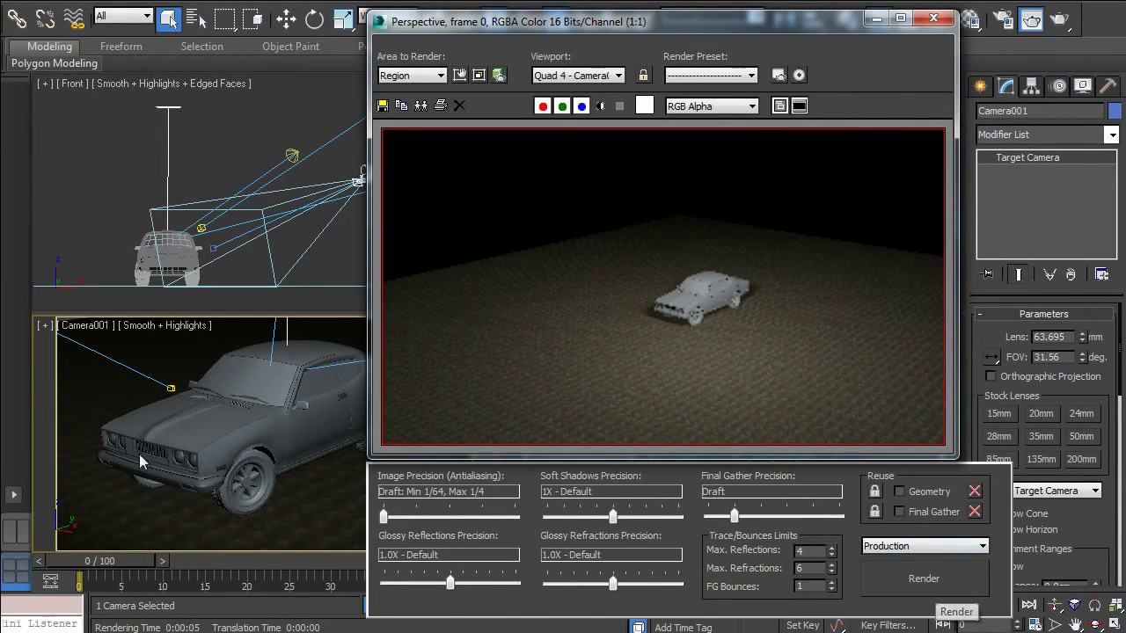
Step: Re-render the Camera001 view from the Rendered Frame Window
left_click(910, 587)
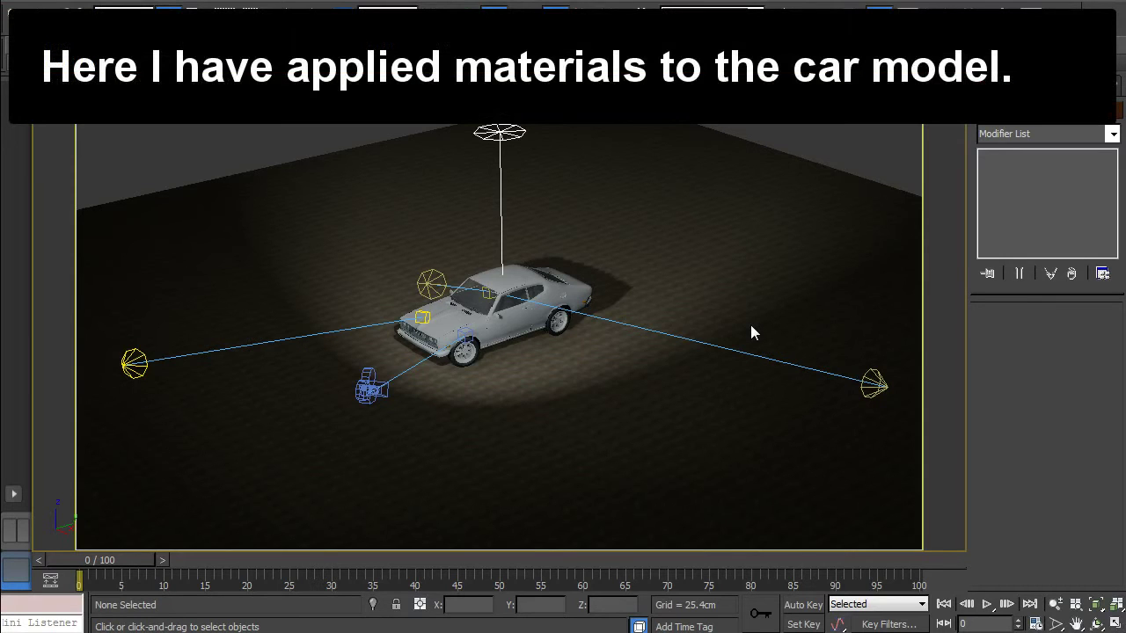
left_click(443, 287)
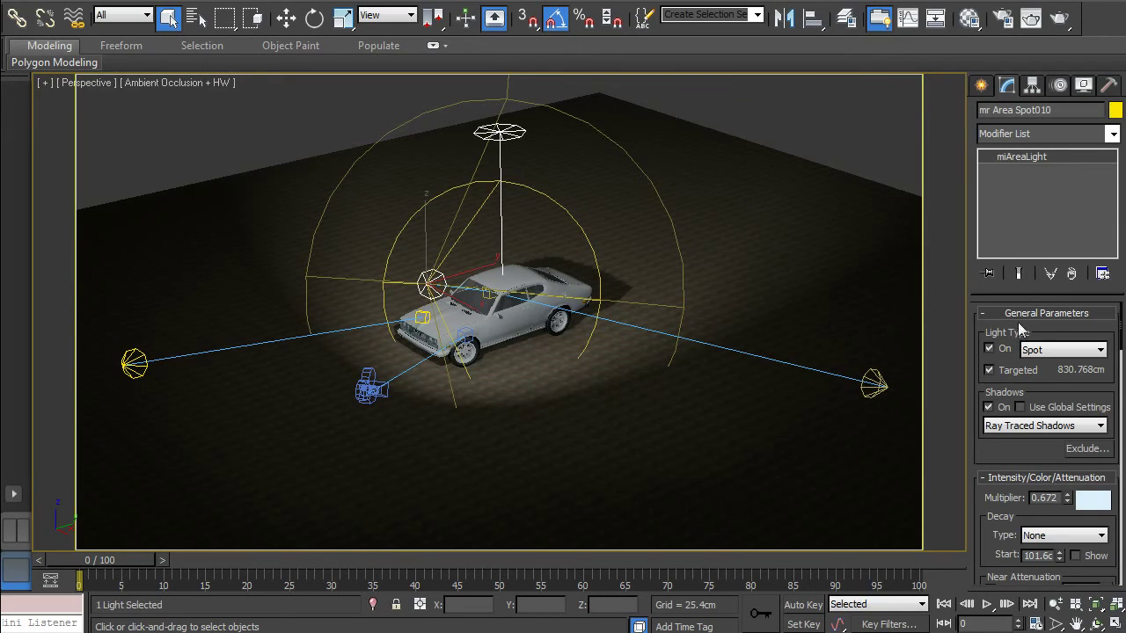
left_click(988, 349)
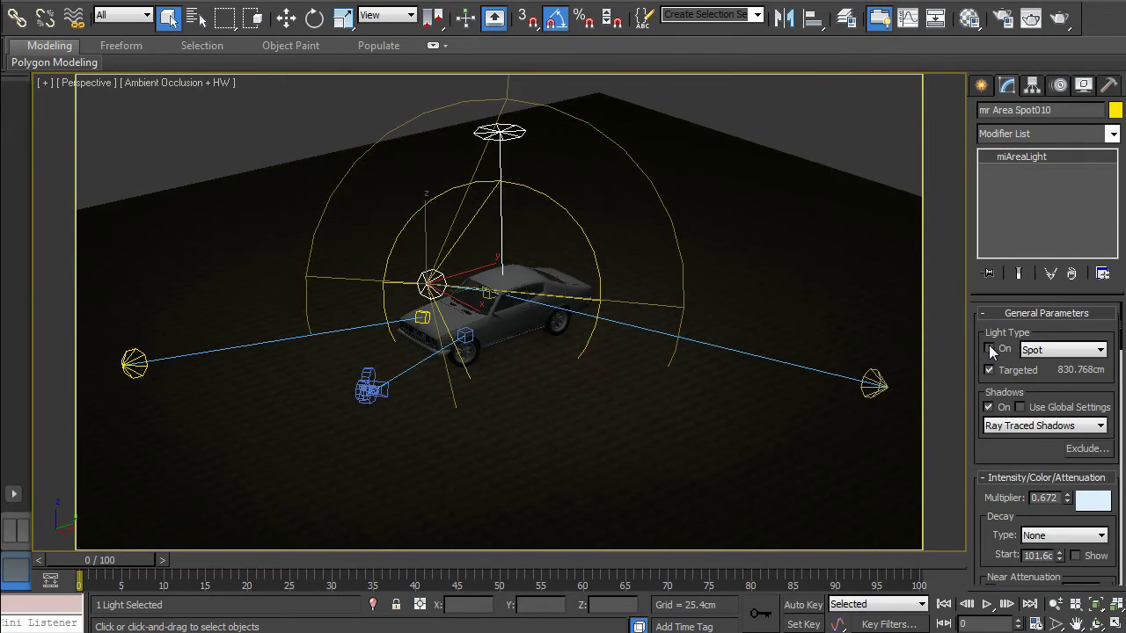
left_click(989, 349)
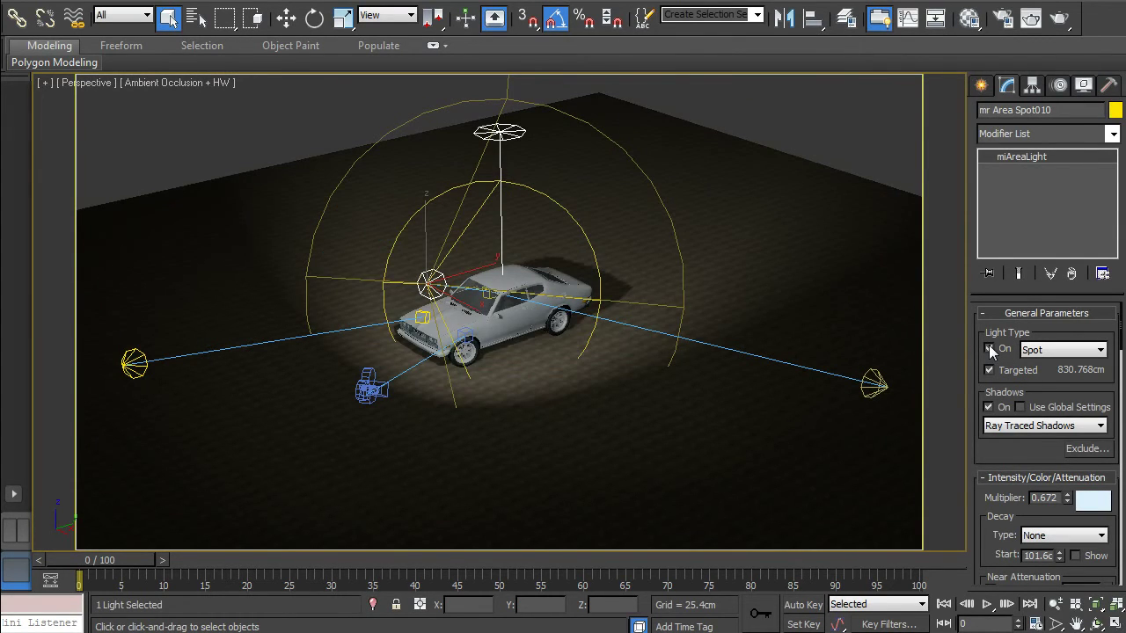
left_click(502, 133)
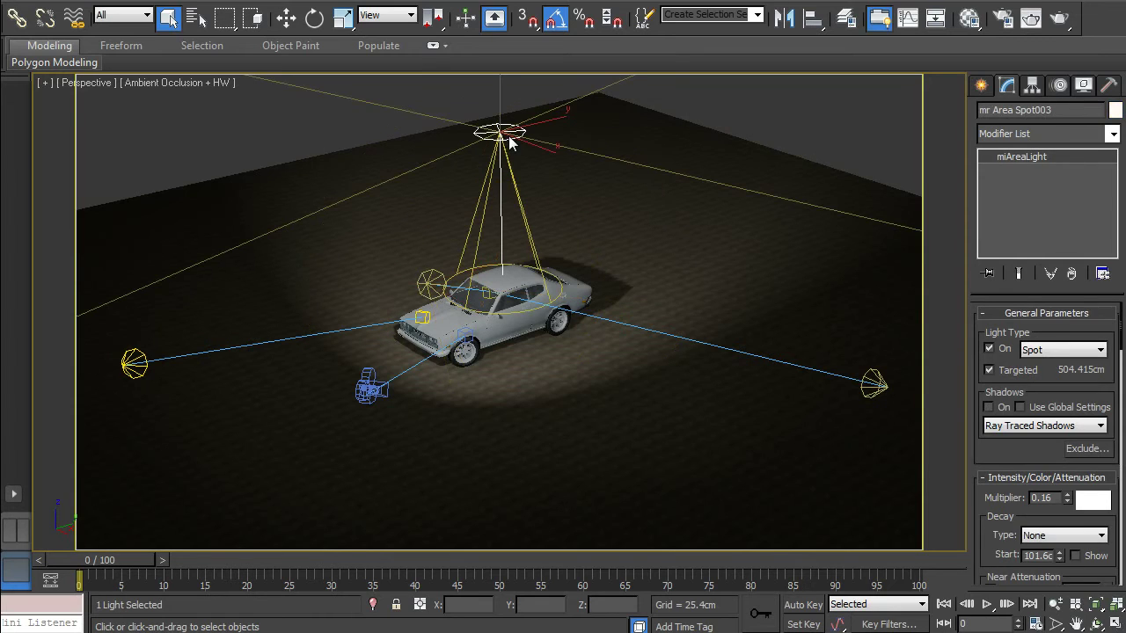
left_click(871, 387)
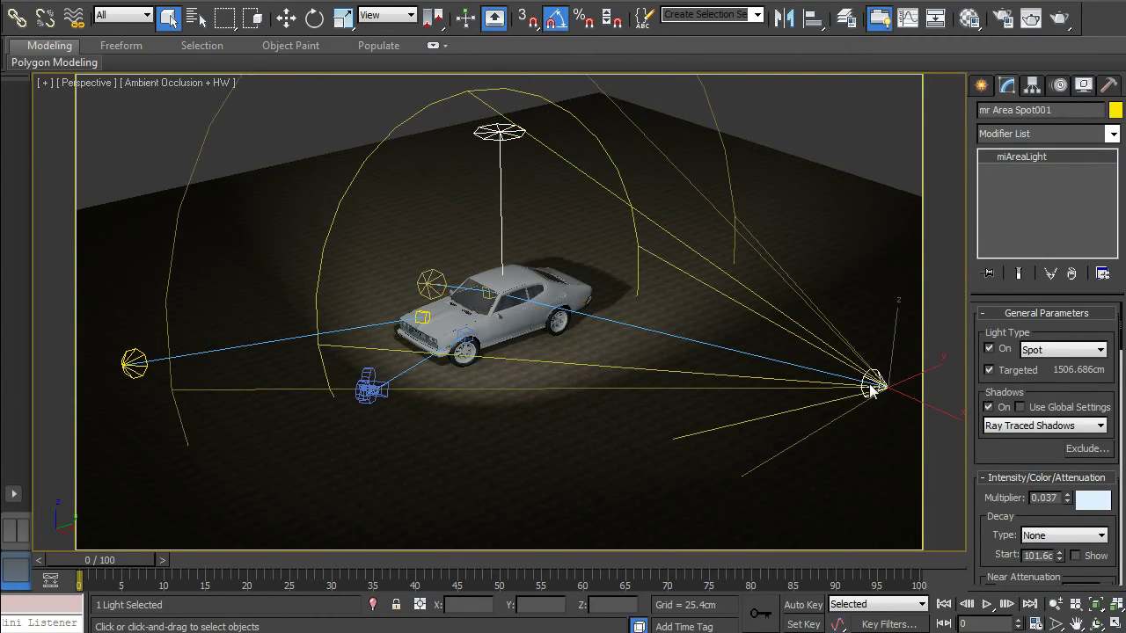
left_click(137, 364)
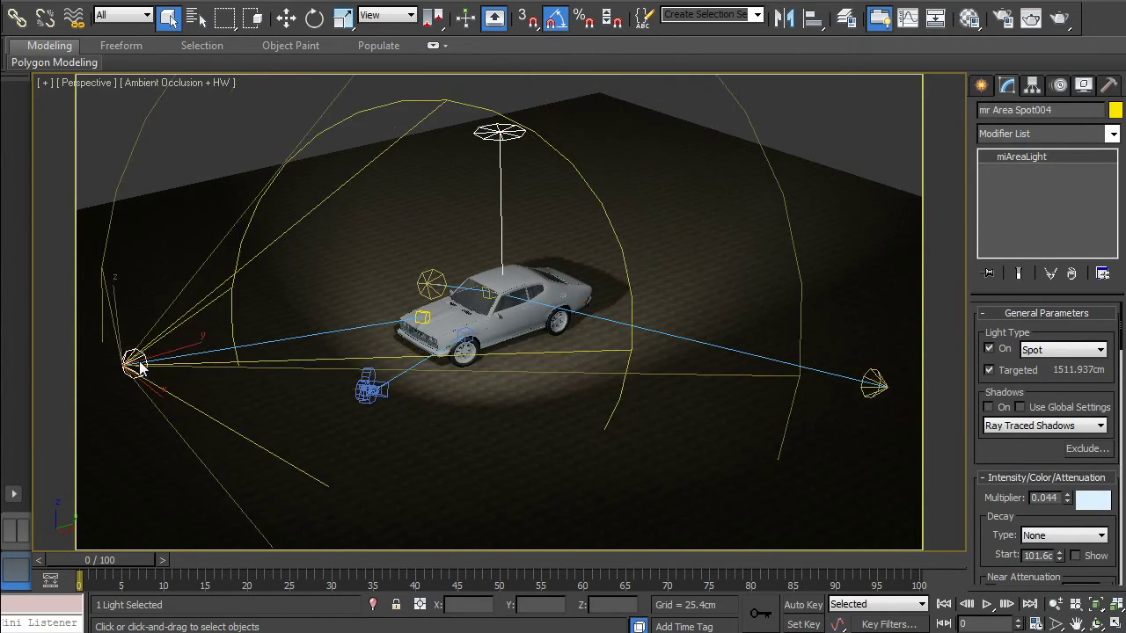
left_click(847, 141)
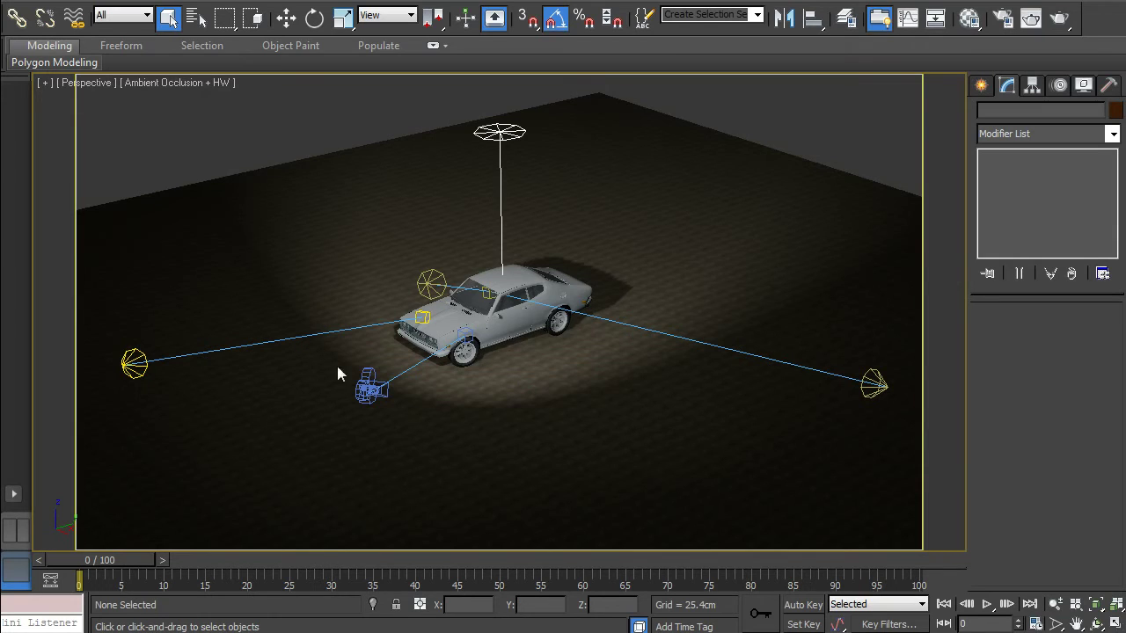
Step: Select Camera001, orbit the view, then set the large viewport to the Camera001 view
left_click(371, 392)
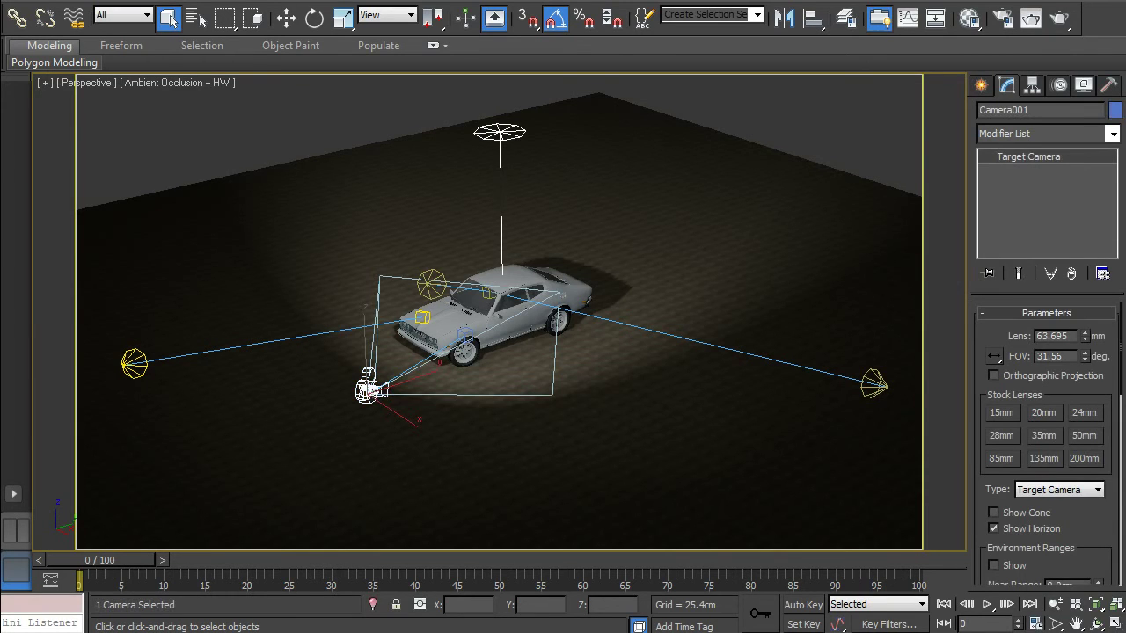
left_click(1097, 624)
mouse_move(475, 355)
left_mouse_down()
mouse_move(532, 355)
mouse_move(532, 333)
mouse_move(514, 332)
mouse_move(496, 343)
mouse_move(556, 336)
mouse_move(517, 345)
mouse_move(490, 336)
left_mouse_up()
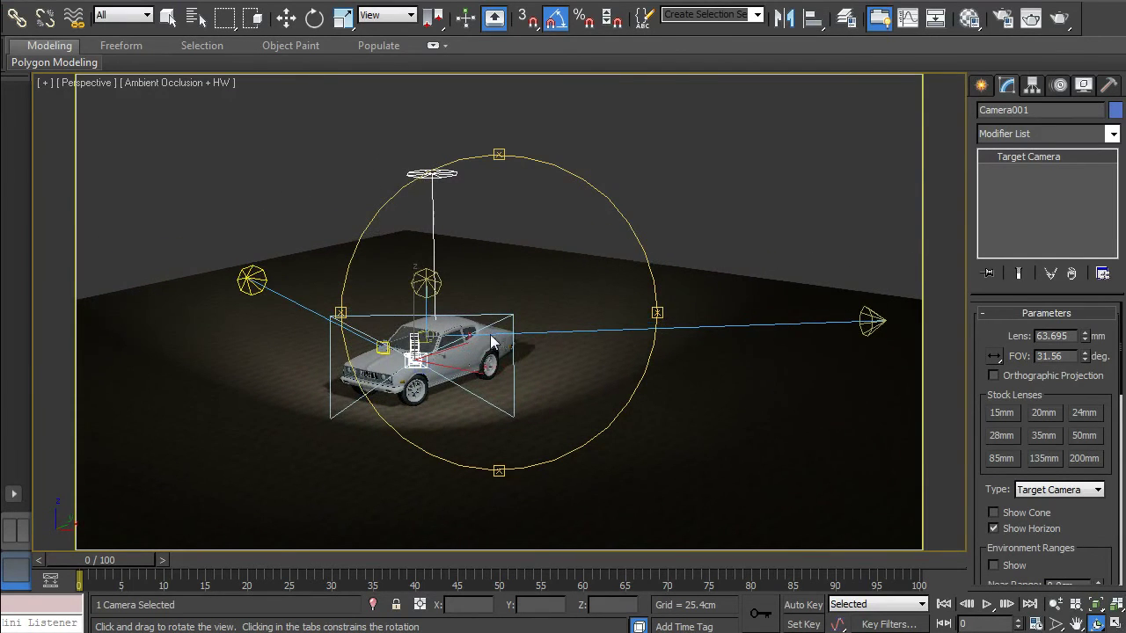
right_click(102, 107)
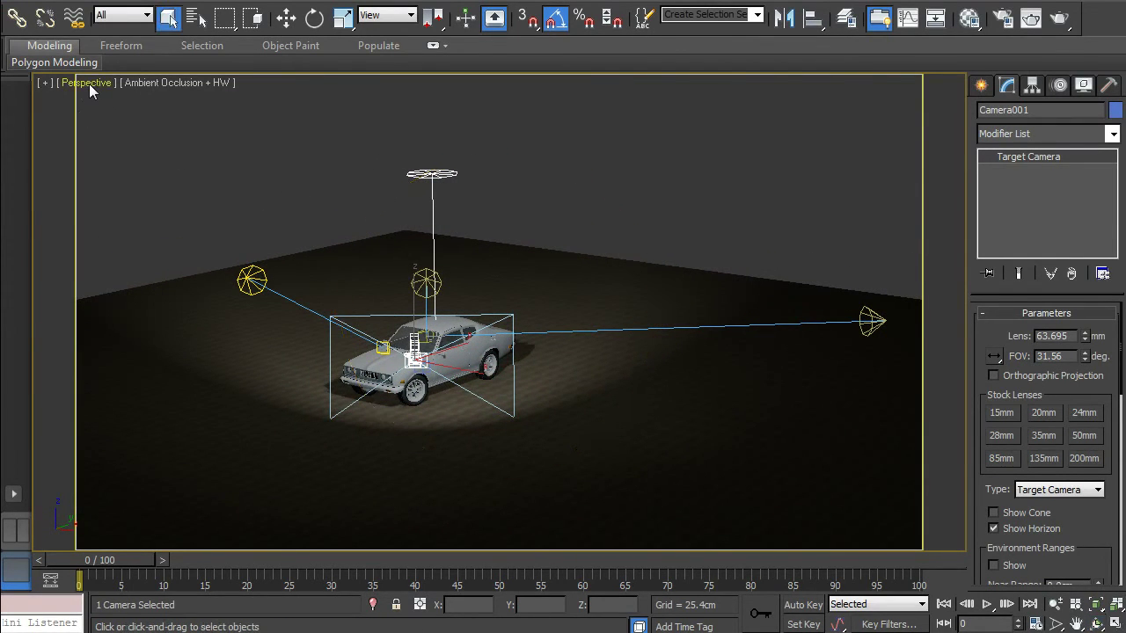
left_click(85, 82)
mouse_move(134, 104)
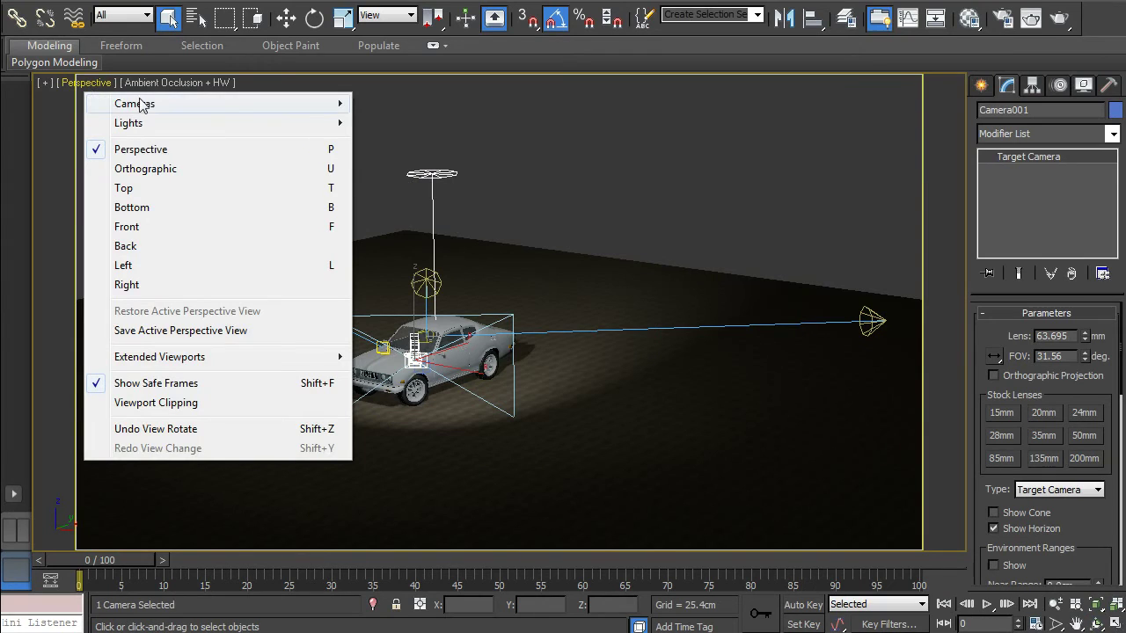
left_click(427, 103)
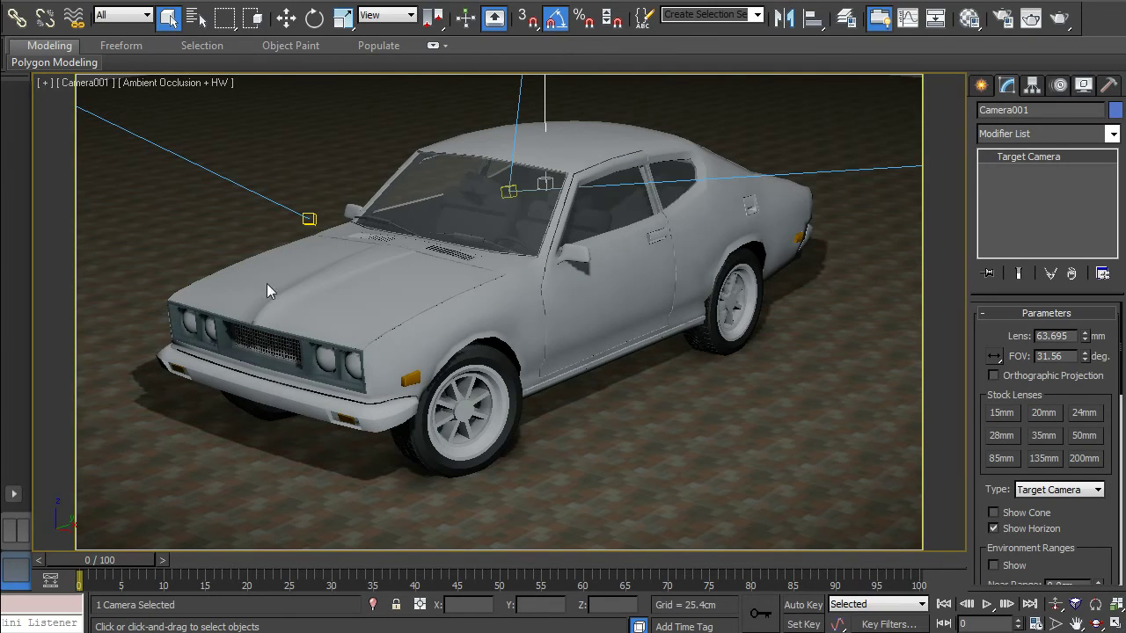
Step: Start a mental ray production render of the orange car from Camera001 in the rendered frame window
left_click(1027, 23)
left_click(839, 573)
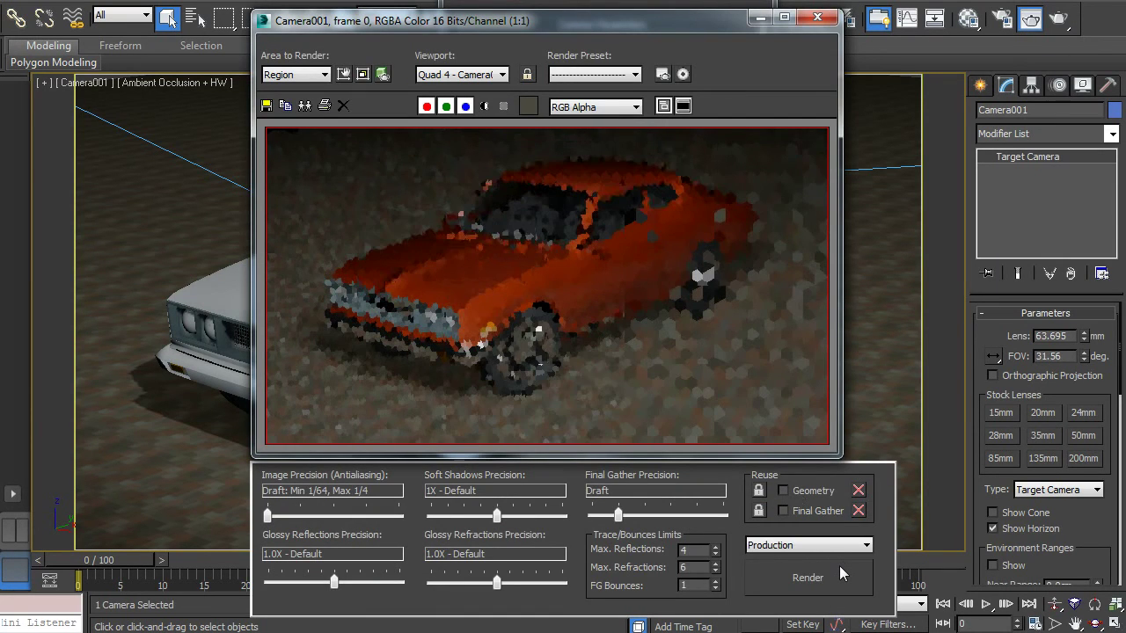